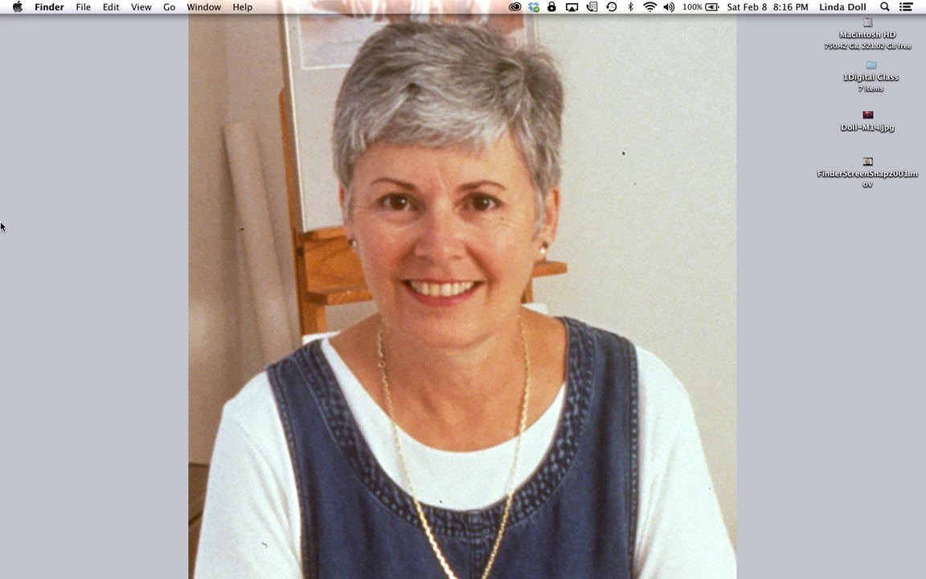
Choose Photo Editor on the welcome screen to open the Expert mode workspace.
{"action": "mouse_move", "coordinate": [1, 207]}
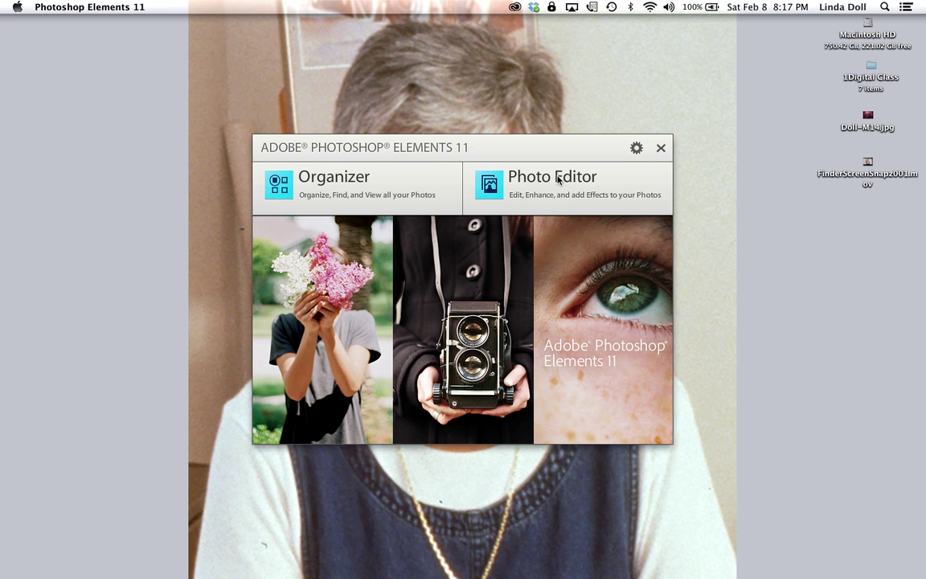
{"action": "left_click", "coordinate": [566, 178]}
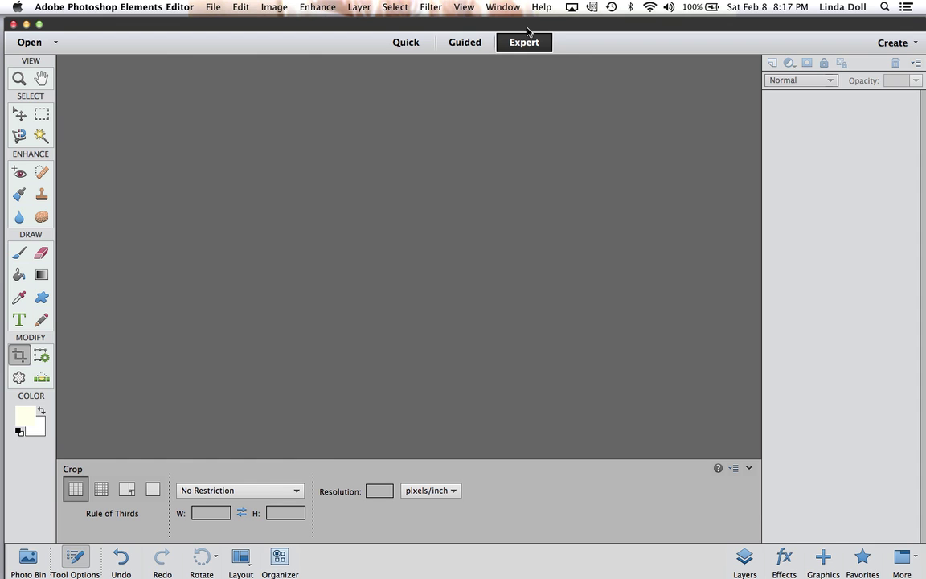
Open 'Ptng to be done.JPG' from Desktop > 1Digital Class > Photos for Students.
{"action": "left_click", "coordinate": [213, 9]}
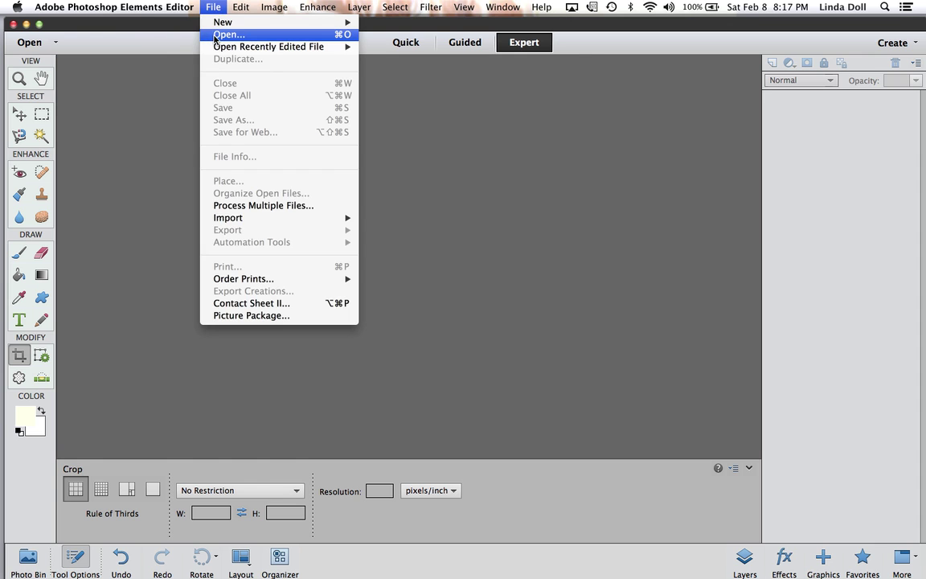
{"action": "left_click", "coordinate": [215, 35]}
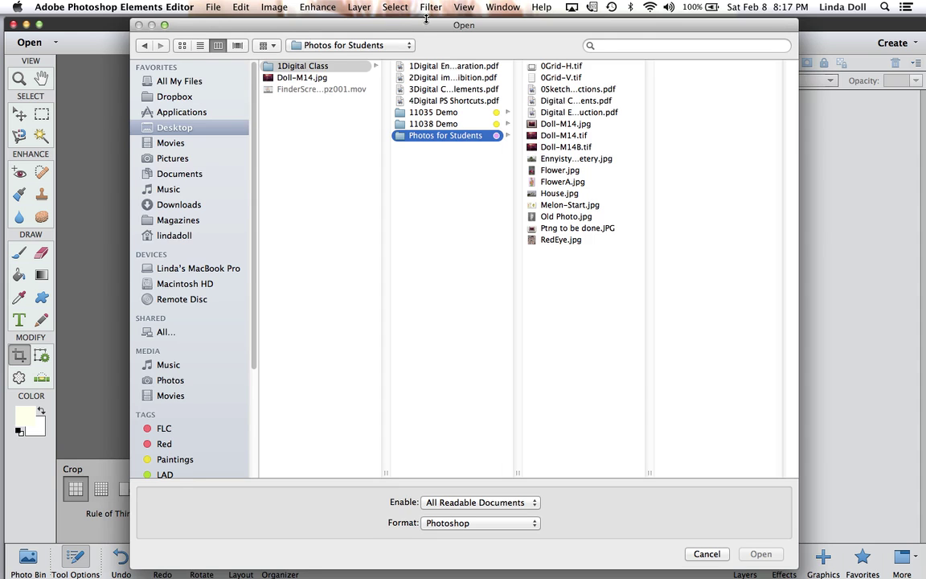
{"action": "left_click_drag", "start_coordinate": [427, 24], "coordinate": [412, 21]}
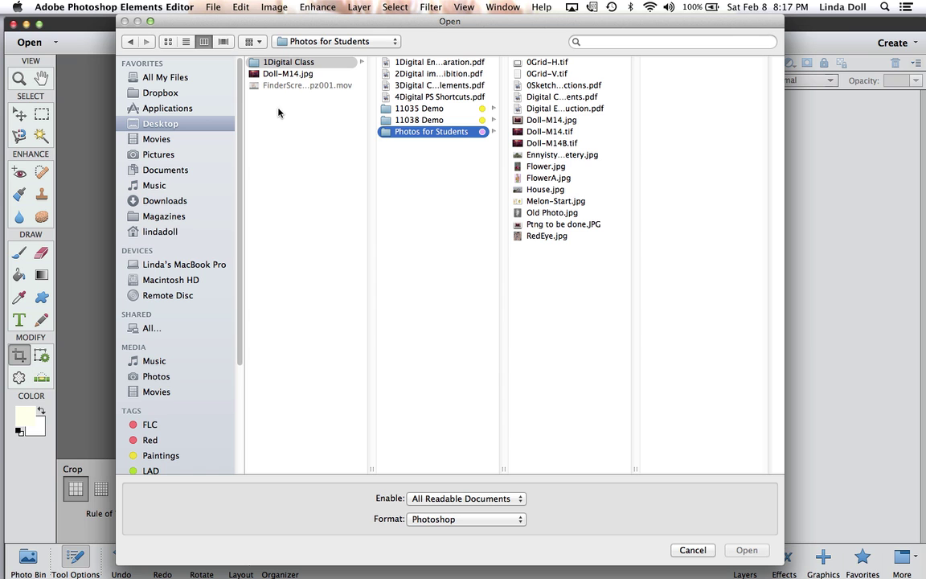
{"action": "left_click", "coordinate": [160, 127]}
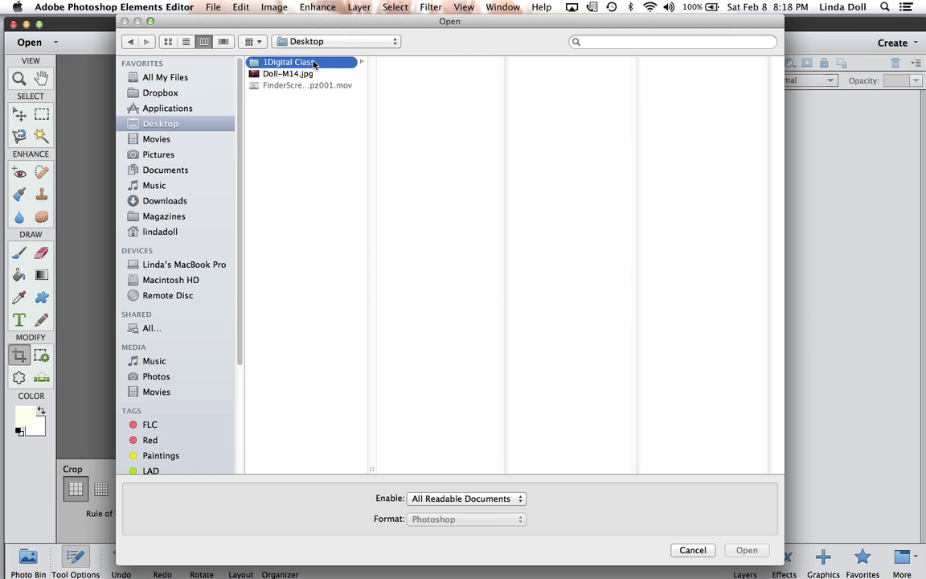
{"action": "left_click", "coordinate": [283, 62]}
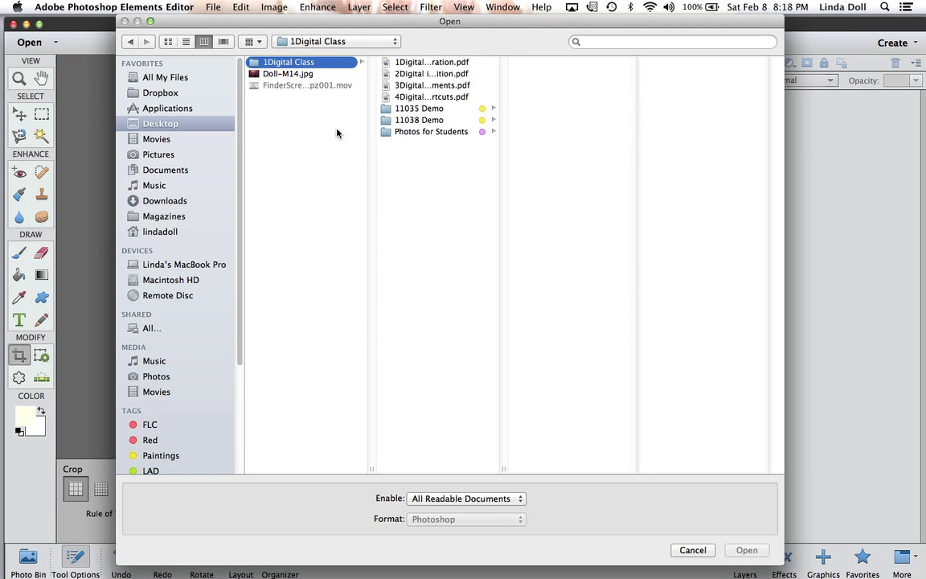
{"action": "left_click", "coordinate": [440, 132]}
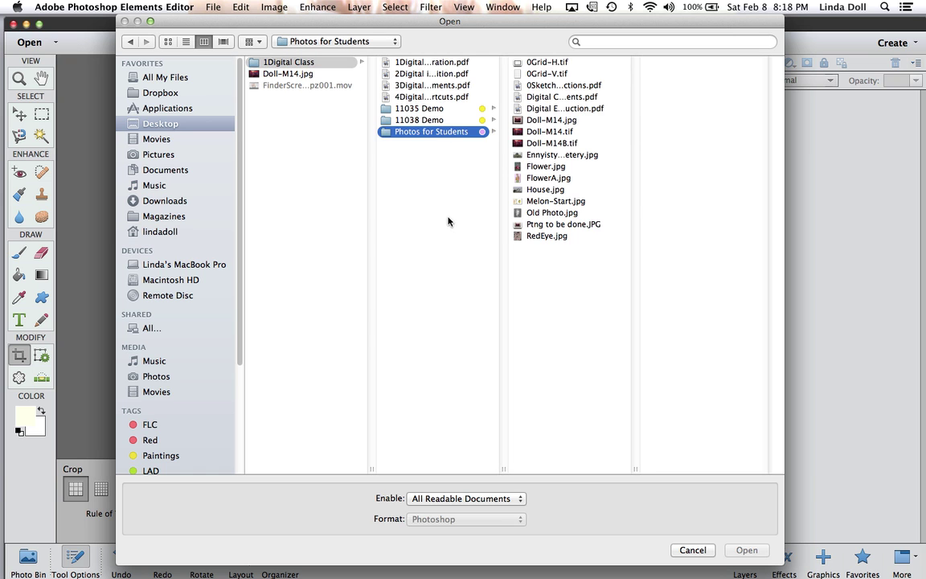
{"action": "left_click", "coordinate": [591, 225]}
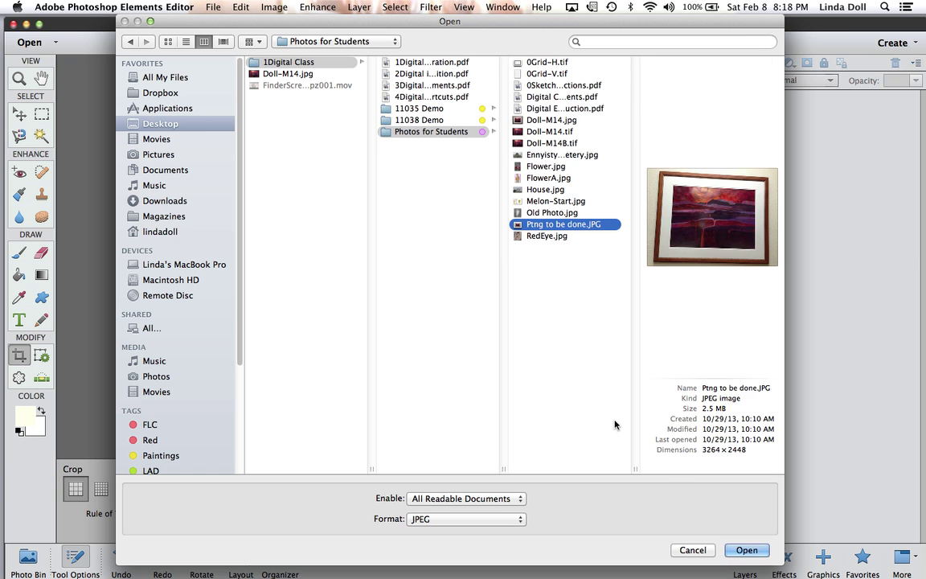
{"action": "left_click", "coordinate": [748, 552]}
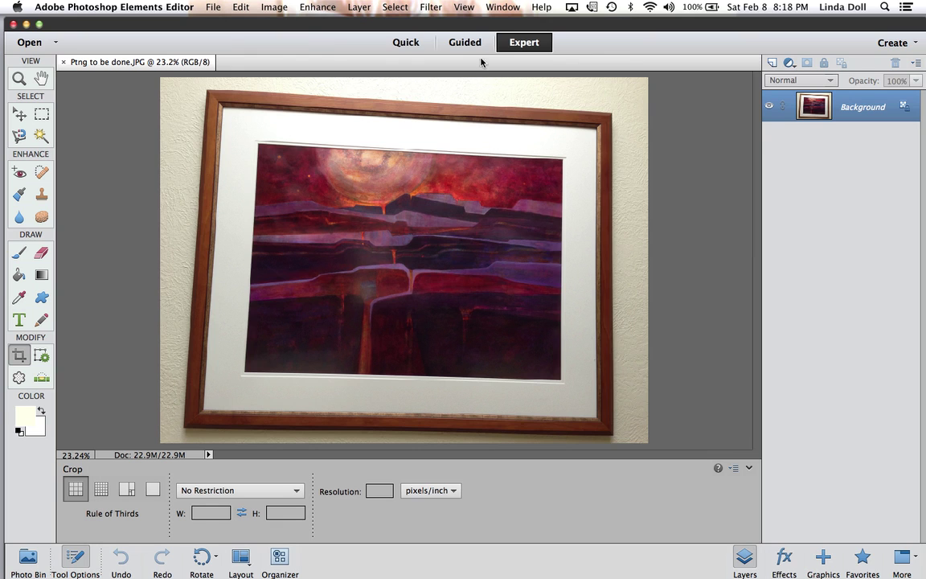
Turn on the grid and set gridlines every 1 inch with 2 subdivisions in Preferences.
{"action": "left_click", "coordinate": [463, 8]}
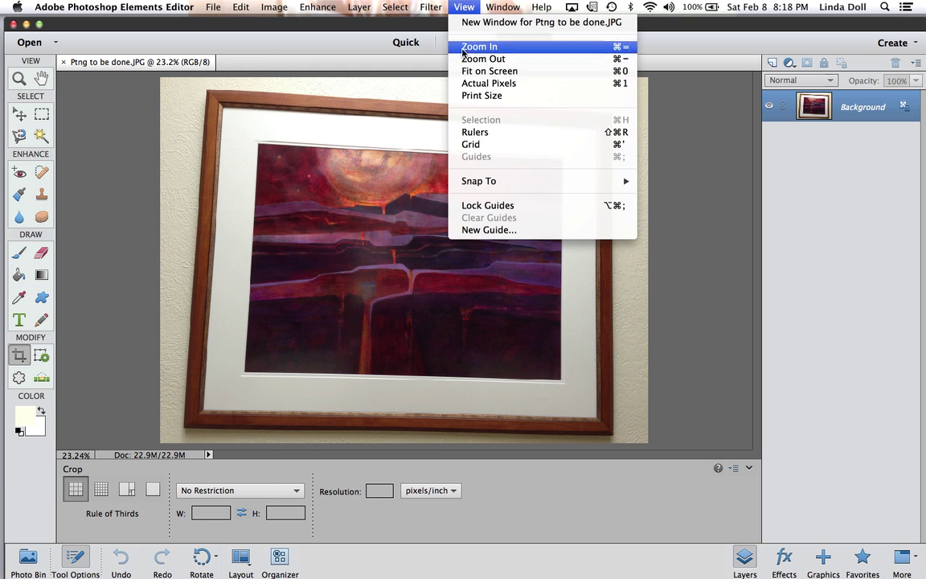
{"action": "left_click", "coordinate": [463, 148]}
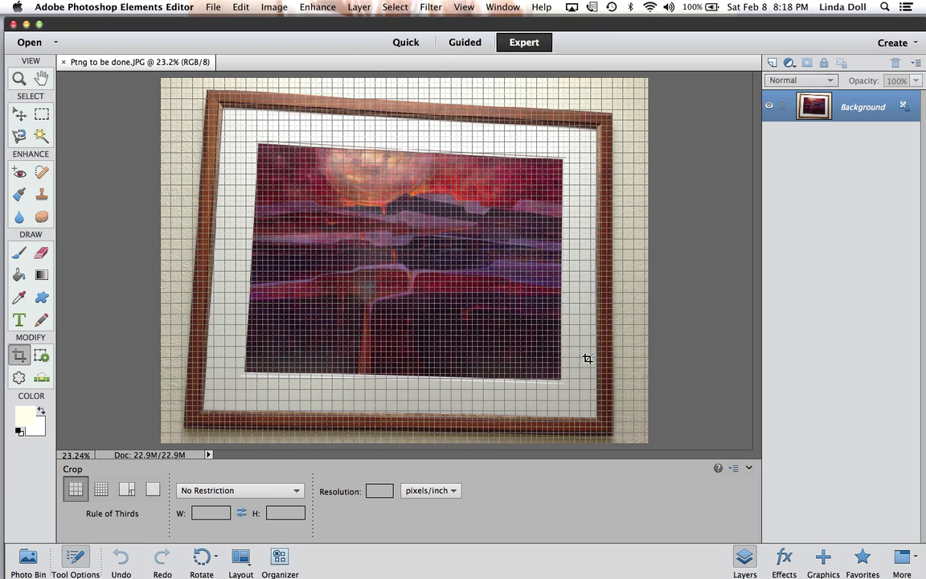
{"action": "left_click", "coordinate": [85, 9]}
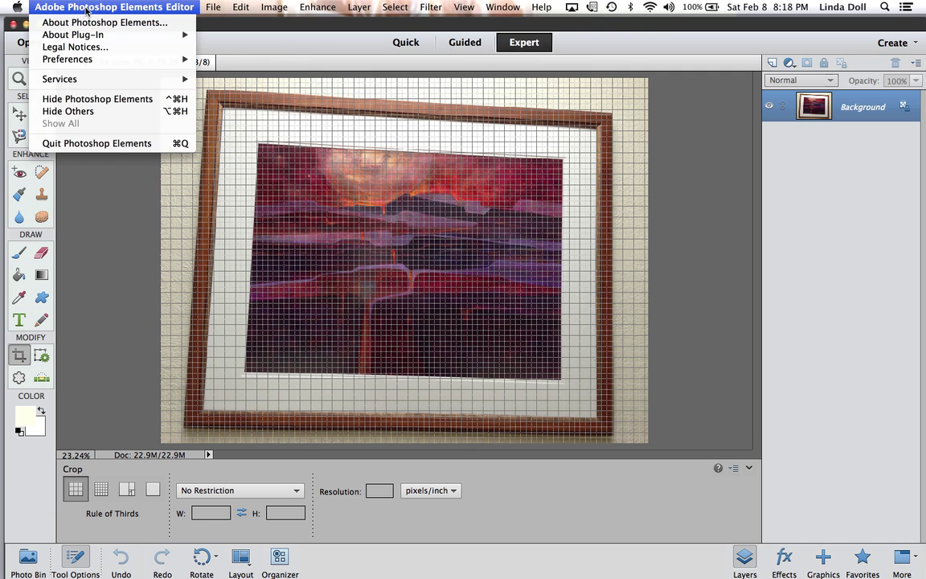
{"action": "mouse_move", "coordinate": [75, 59]}
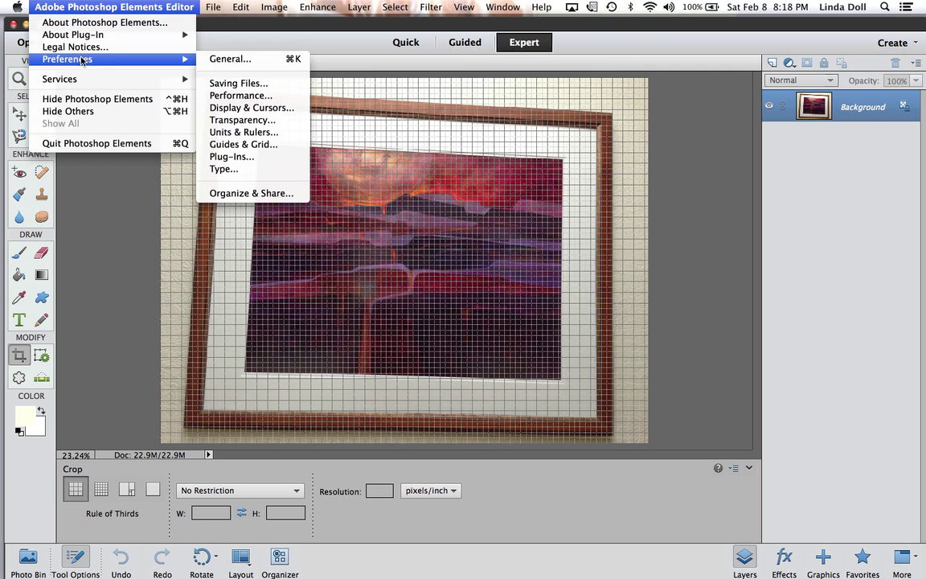
{"action": "left_click", "coordinate": [253, 149]}
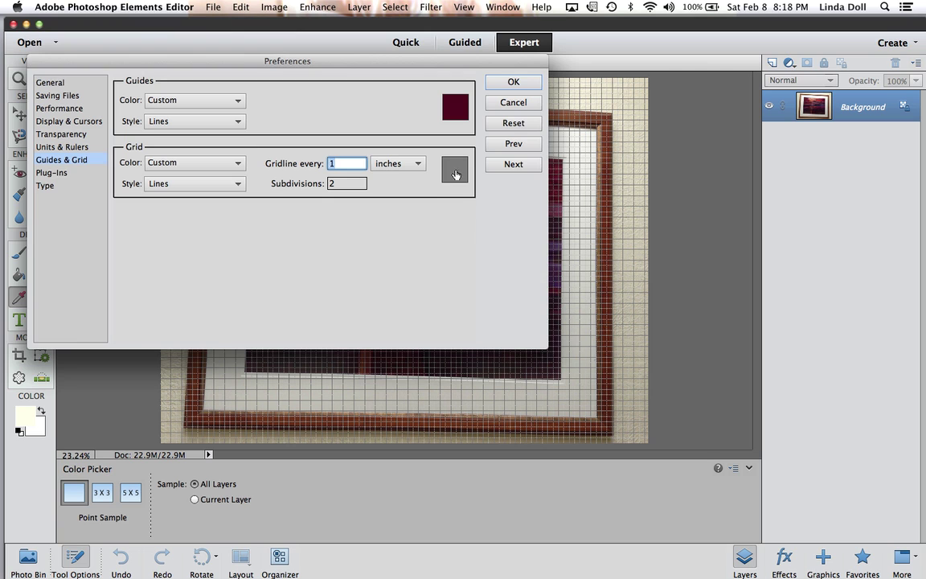
{"action": "left_click", "coordinate": [338, 184]}
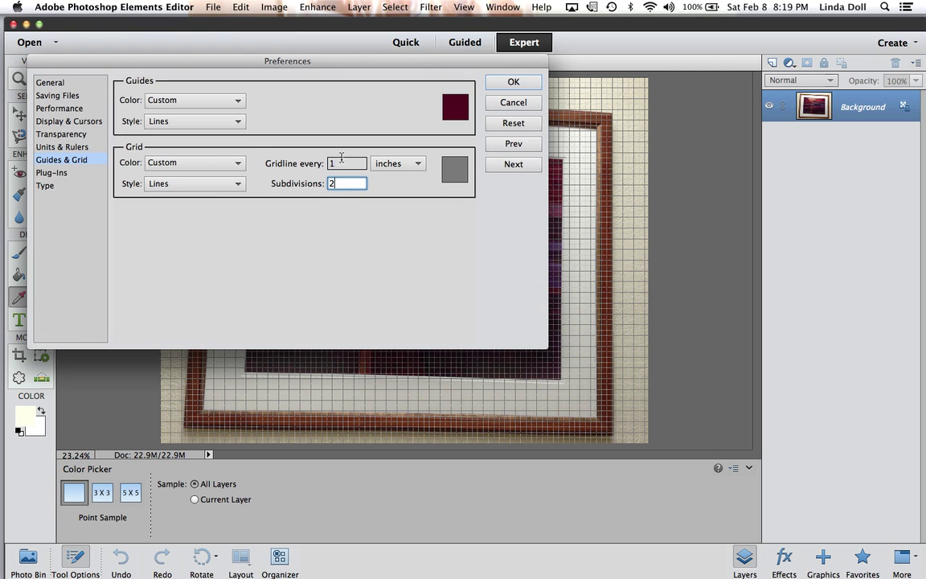
{"action": "double_click", "coordinate": [337, 164]}
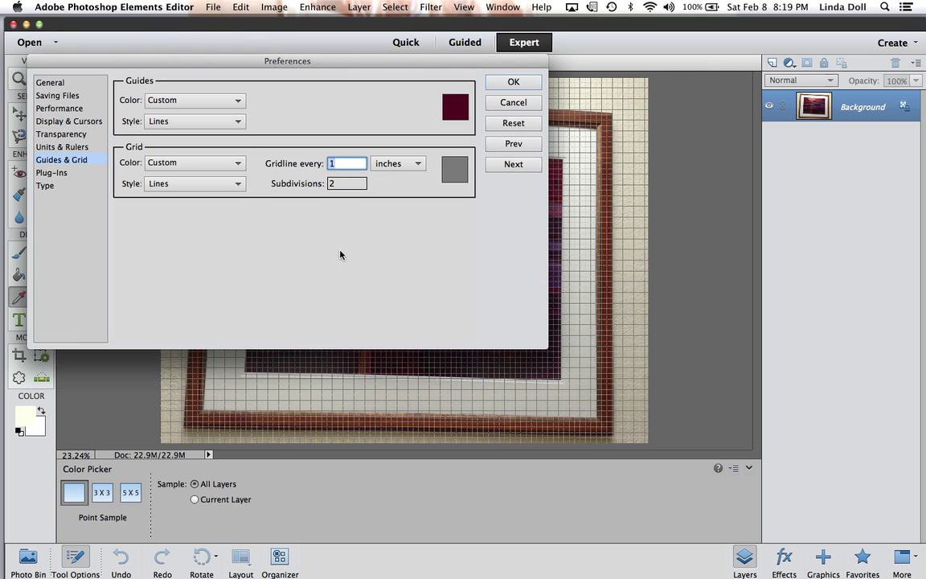
{"action": "type", "text": "2"}
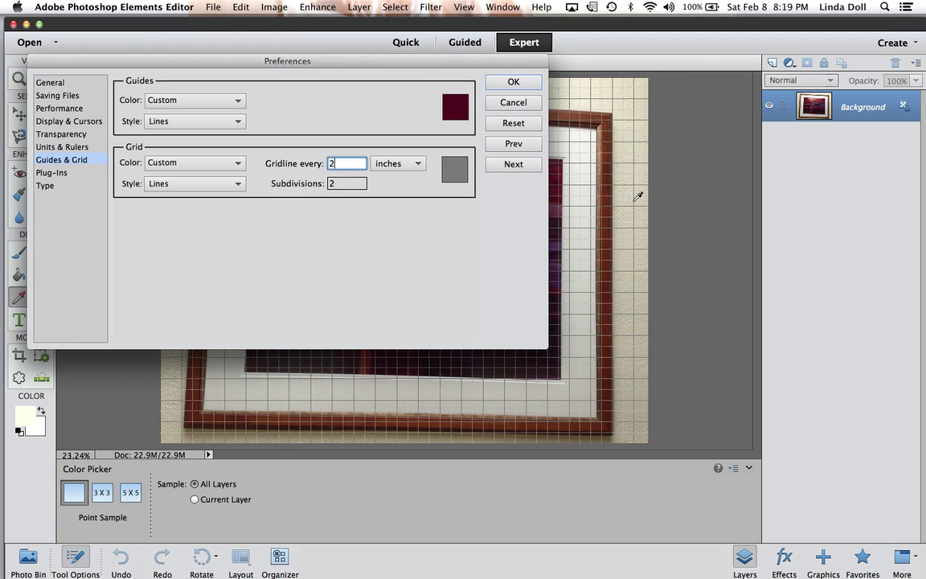
{"action": "double_click", "coordinate": [336, 163]}
{"action": "type", "text": "1"}
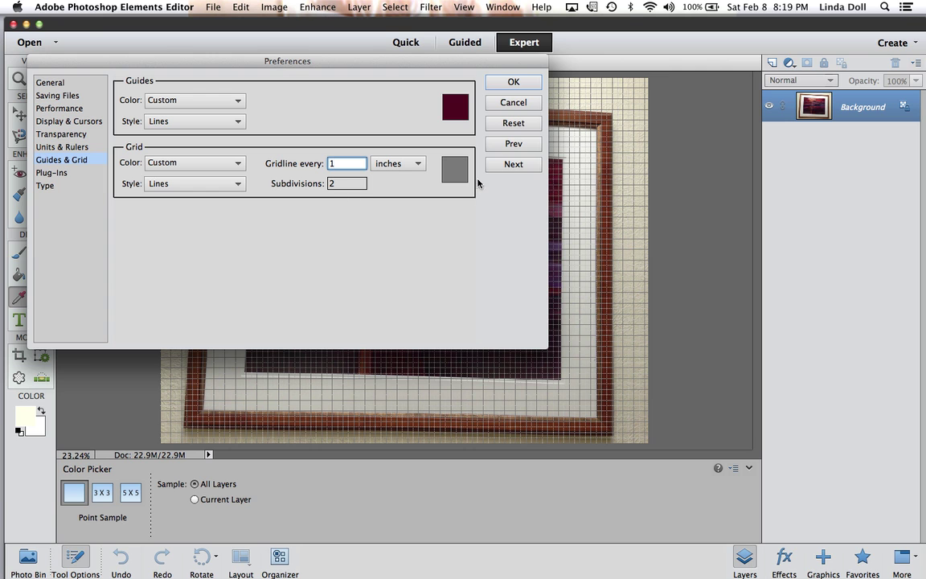
{"action": "left_click", "coordinate": [511, 84]}
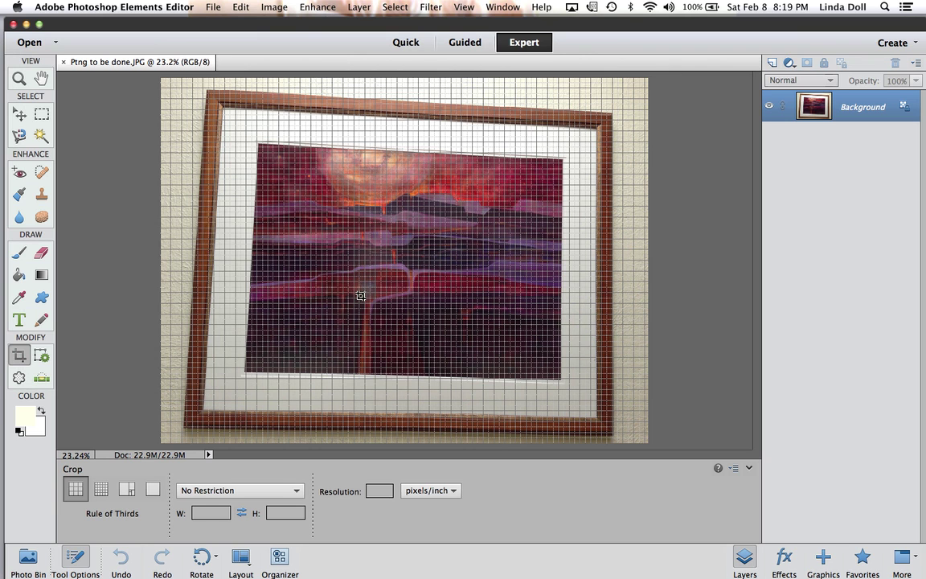
Start an Image > Transform > Skew on the painting photo.
{"action": "left_click", "coordinate": [283, 11]}
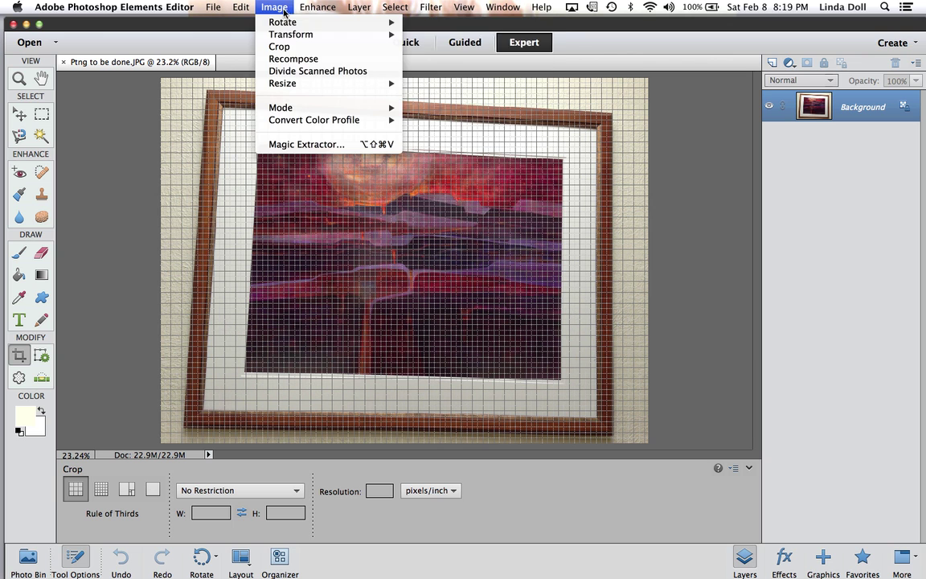
{"action": "mouse_move", "coordinate": [286, 34]}
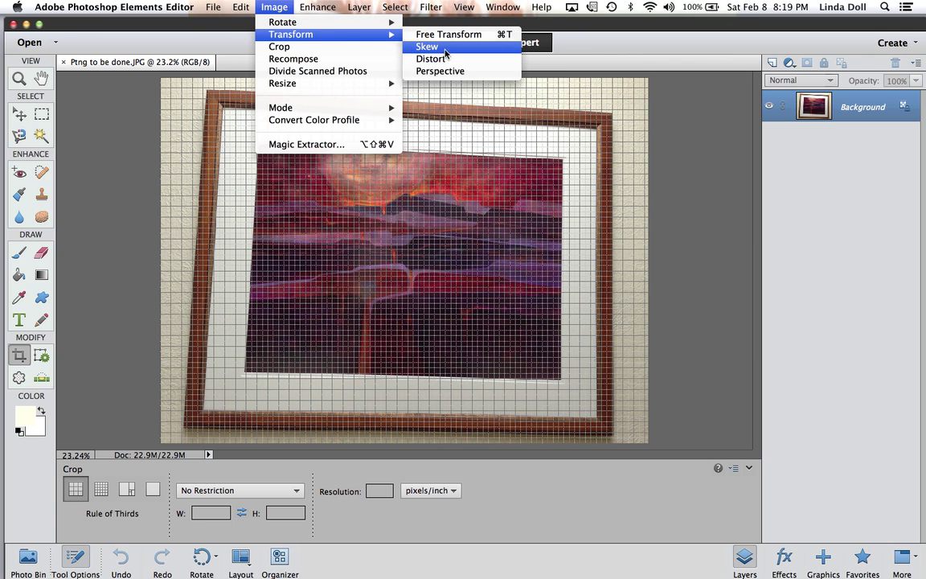
{"action": "left_click", "coordinate": [447, 51]}
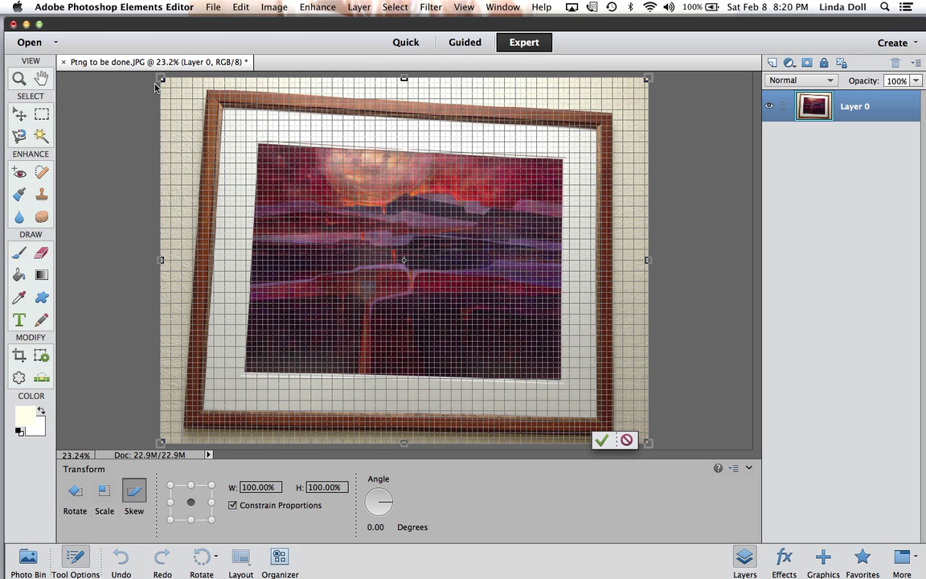
Drag the top and lower corners to square the frame against the grid, then commit.
{"action": "left_click_drag", "start_coordinate": [161, 80], "coordinate": [164, 108]}
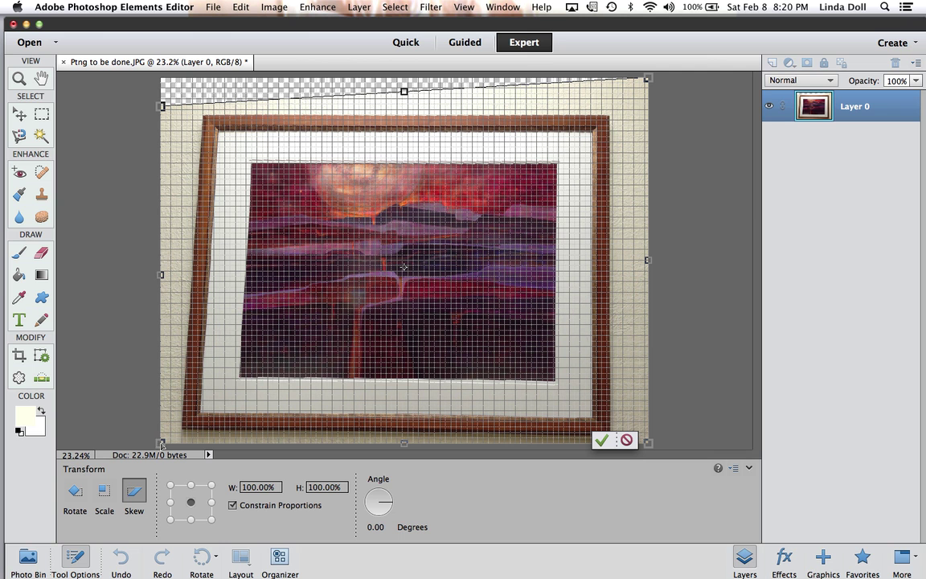
{"action": "left_click_drag", "start_coordinate": [161, 443], "coordinate": [184, 443]}
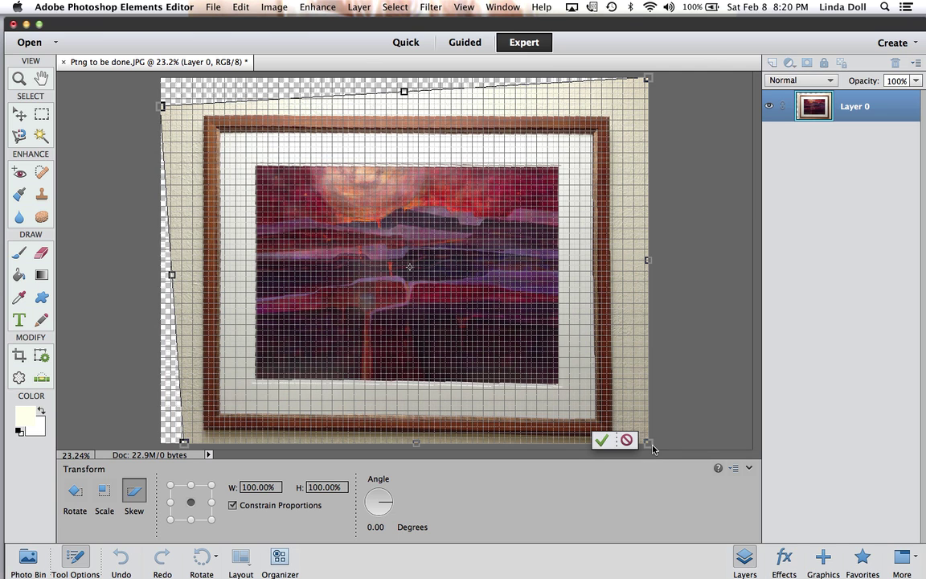
{"action": "left_click_drag", "start_coordinate": [653, 451], "coordinate": [653, 440]}
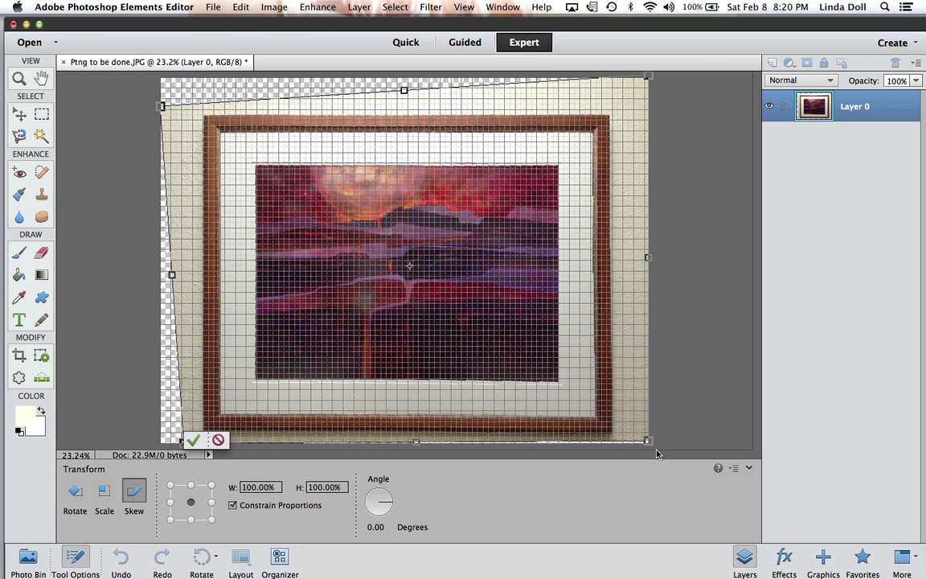
{"action": "left_click_drag", "start_coordinate": [649, 442], "coordinate": [648, 438]}
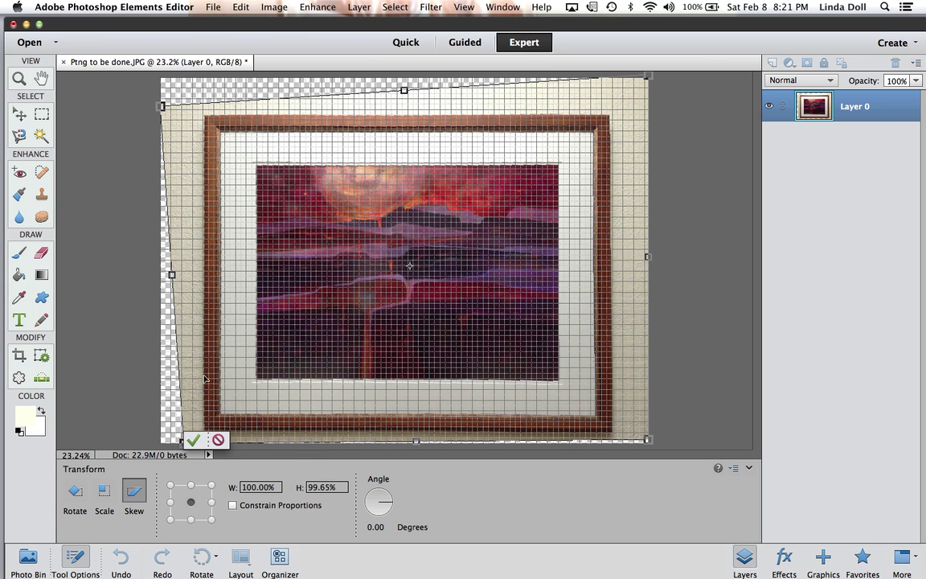
{"action": "left_click", "coordinate": [193, 441]}
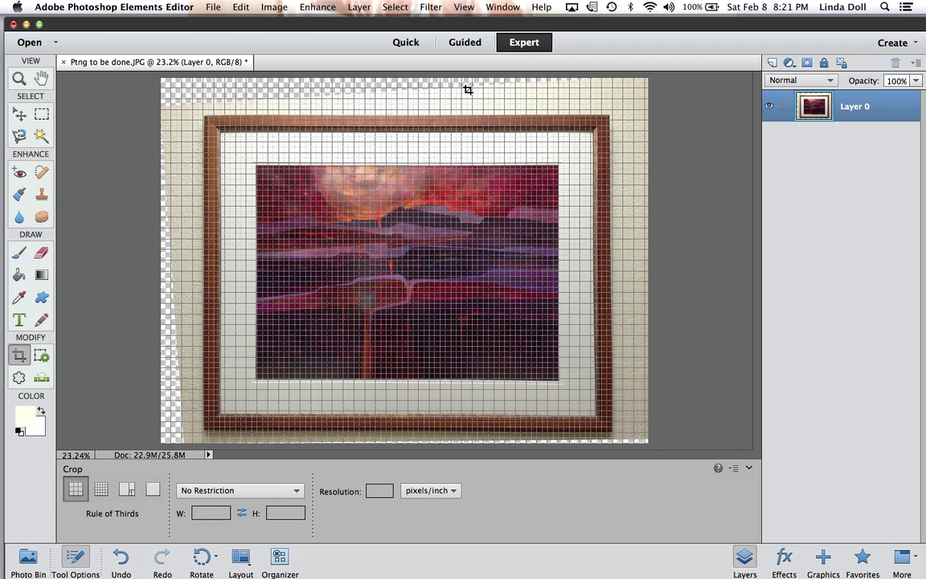
Turn off the grid and crop the image to the painting's edges.
{"action": "left_click", "coordinate": [465, 8]}
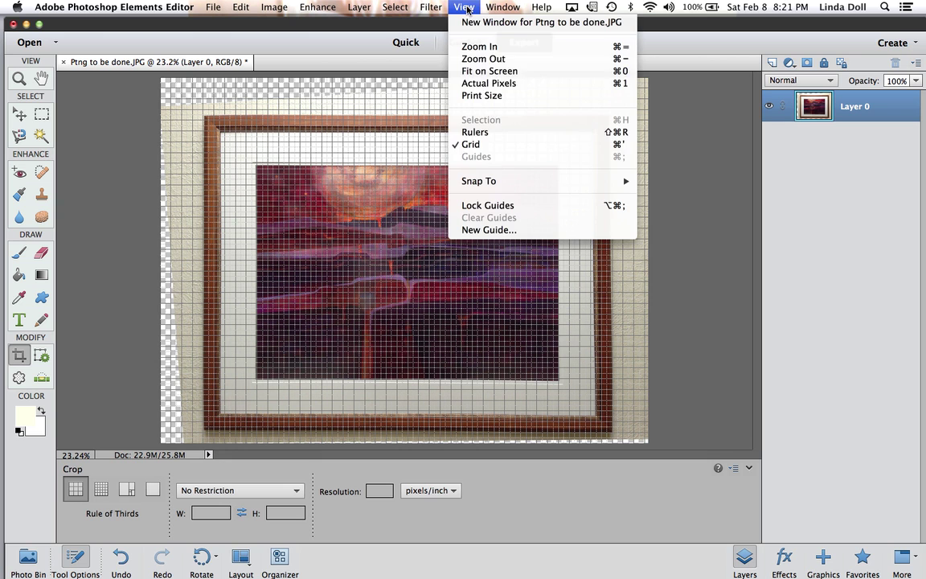
{"action": "left_click", "coordinate": [468, 148]}
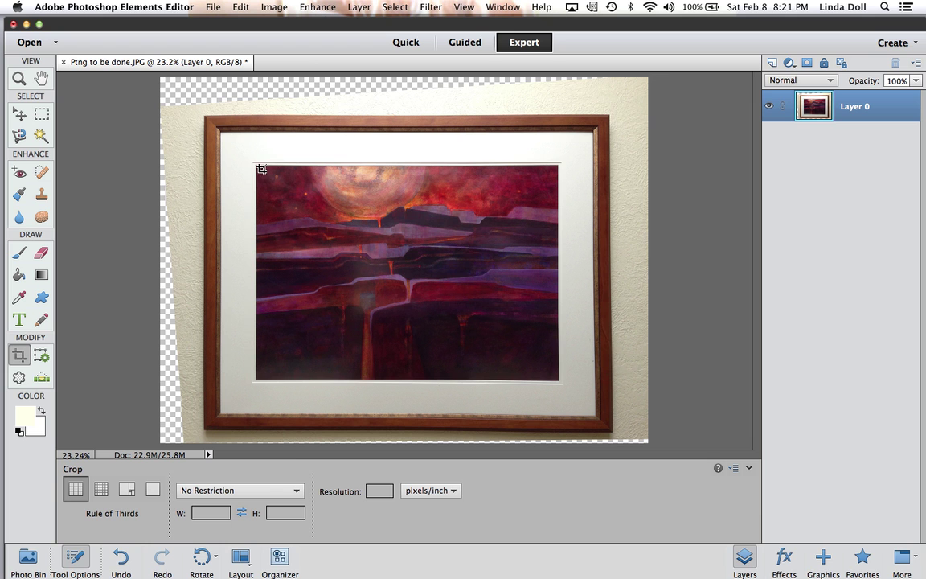
{"action": "mouse_move", "coordinate": [265, 171]}
{"action": "left_mouse_down"}
{"action": "mouse_move", "coordinate": [364, 264]}
{"action": "mouse_move", "coordinate": [556, 379]}
{"action": "left_mouse_up"}
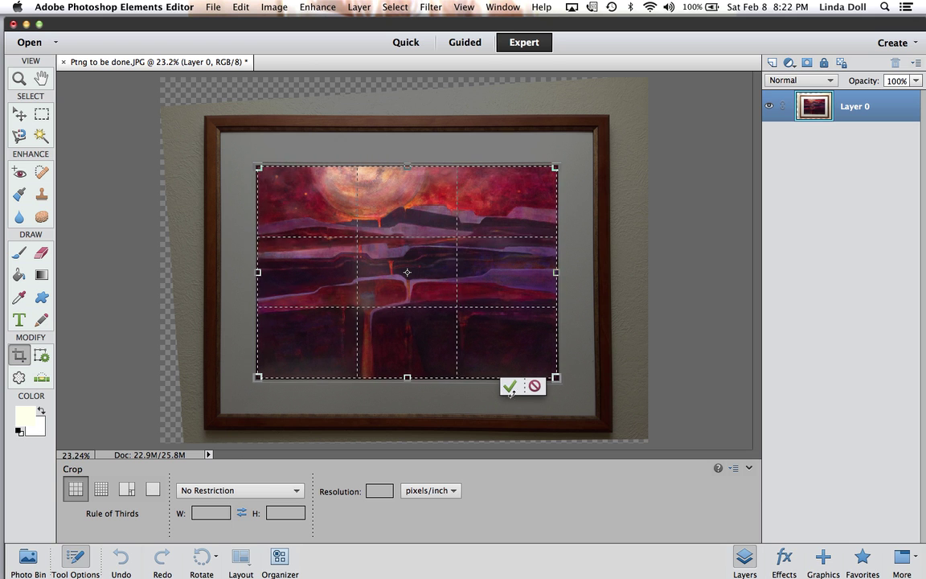
{"action": "left_click", "coordinate": [510, 387]}
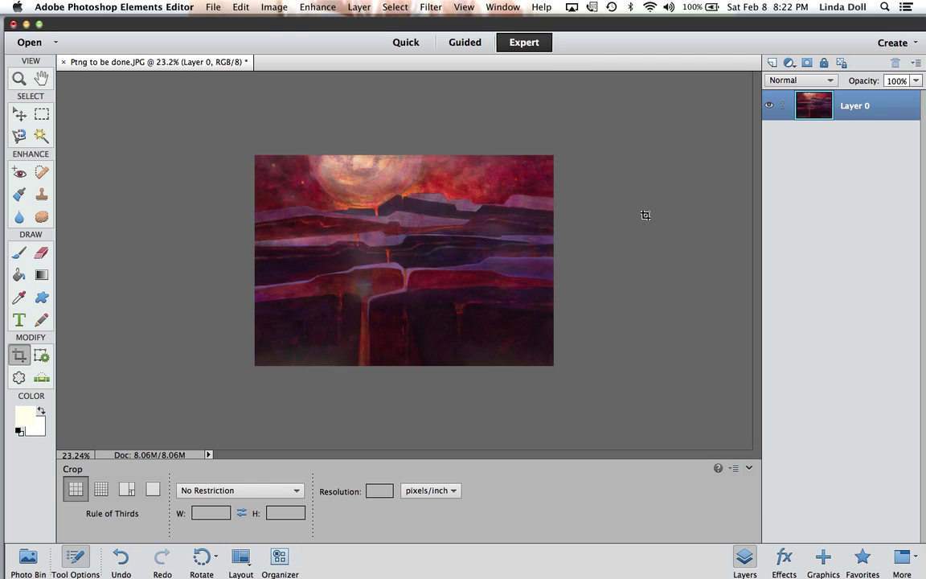
Bring up the Enhance > Adjust Lighting submenu.
{"action": "left_click", "coordinate": [274, 8]}
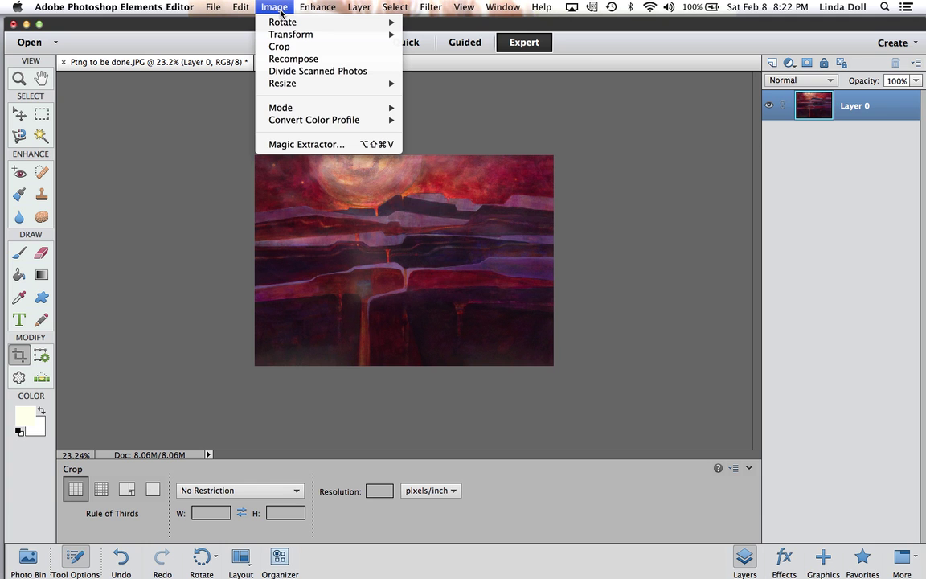
{"action": "mouse_move", "coordinate": [317, 10]}
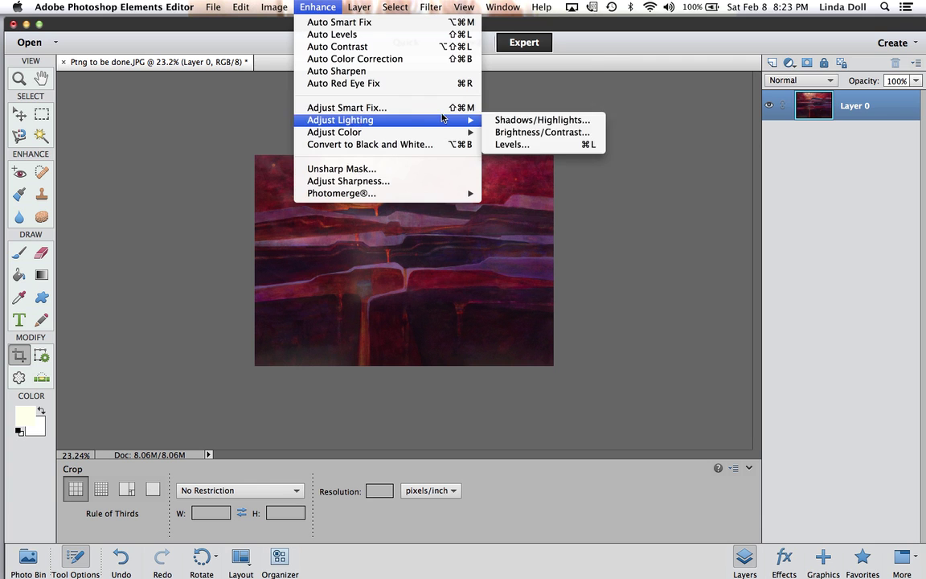
Apply Levels with the white input at 210 and the black input at 8.
{"action": "mouse_move", "coordinate": [438, 120]}
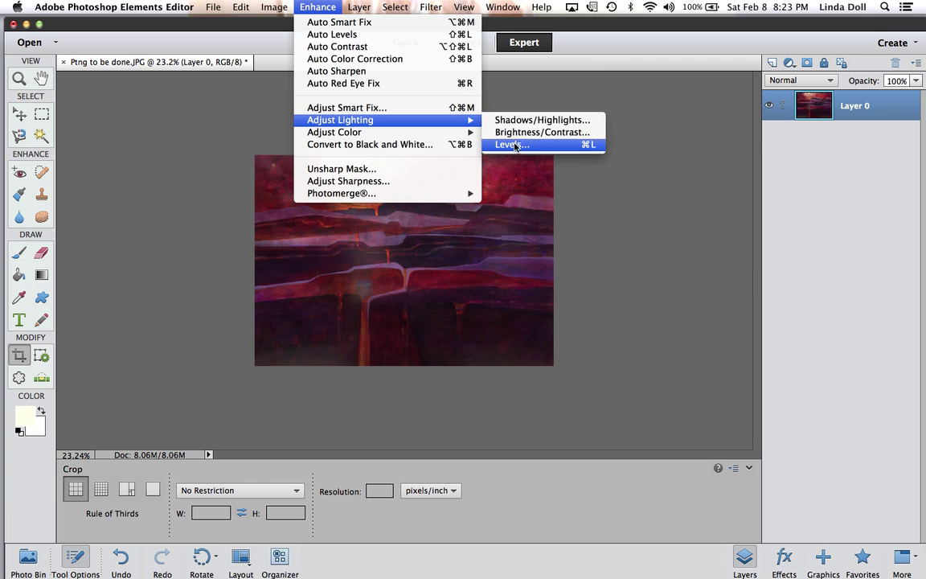
{"action": "left_click", "coordinate": [523, 144]}
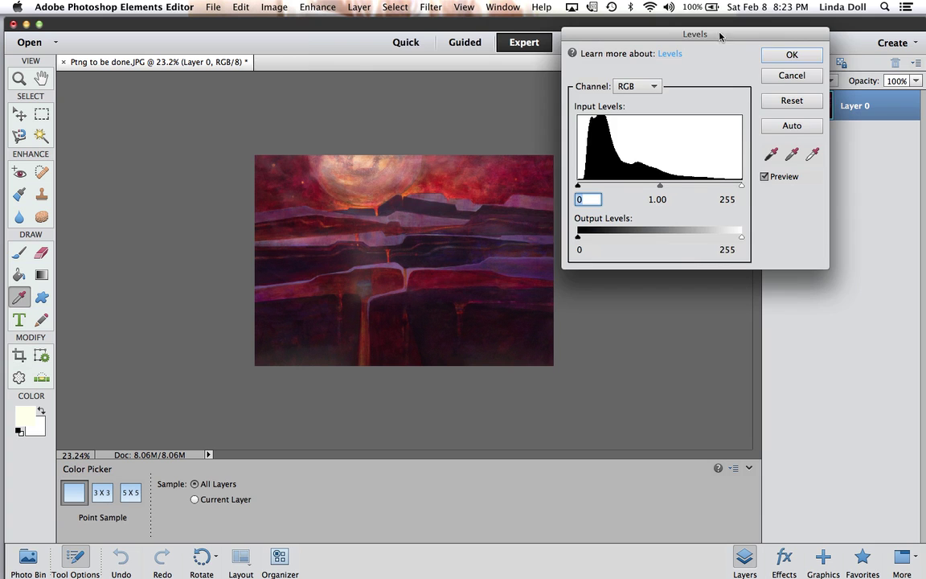
{"action": "left_click_drag", "start_coordinate": [723, 34], "coordinate": [729, 40]}
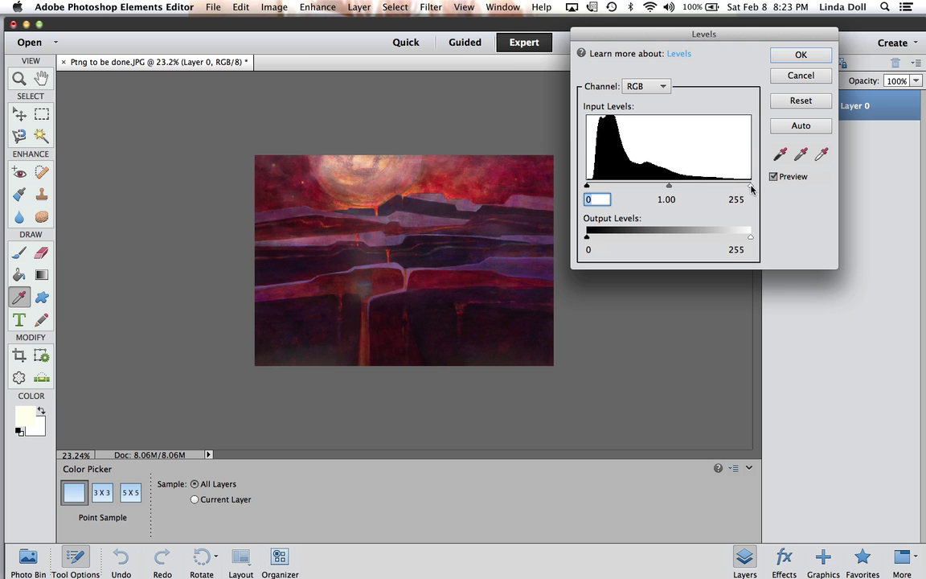
{"action": "left_click_drag", "start_coordinate": [752, 186], "coordinate": [724, 188]}
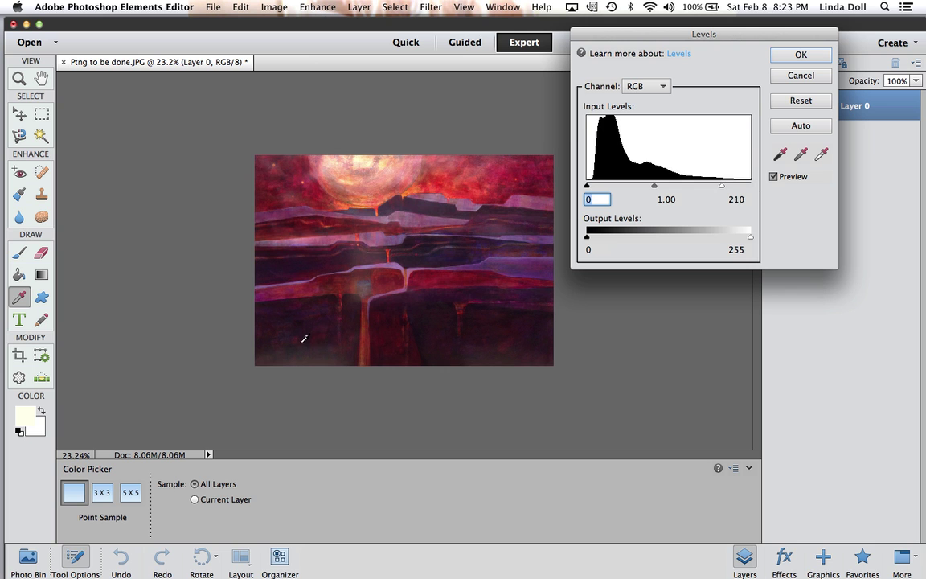
{"action": "left_click_drag", "start_coordinate": [587, 186], "coordinate": [592, 186]}
{"action": "left_click", "coordinate": [801, 55]}
{"action": "key", "text": "c"}
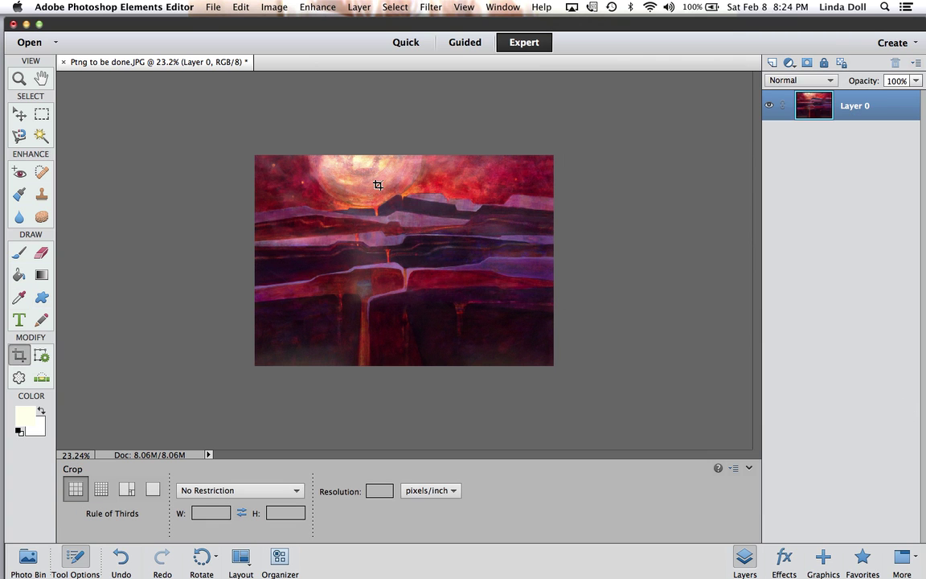
Save the painting as TIFF file '1409-Sunst.tif' on the Desktop.
{"action": "left_click", "coordinate": [213, 8]}
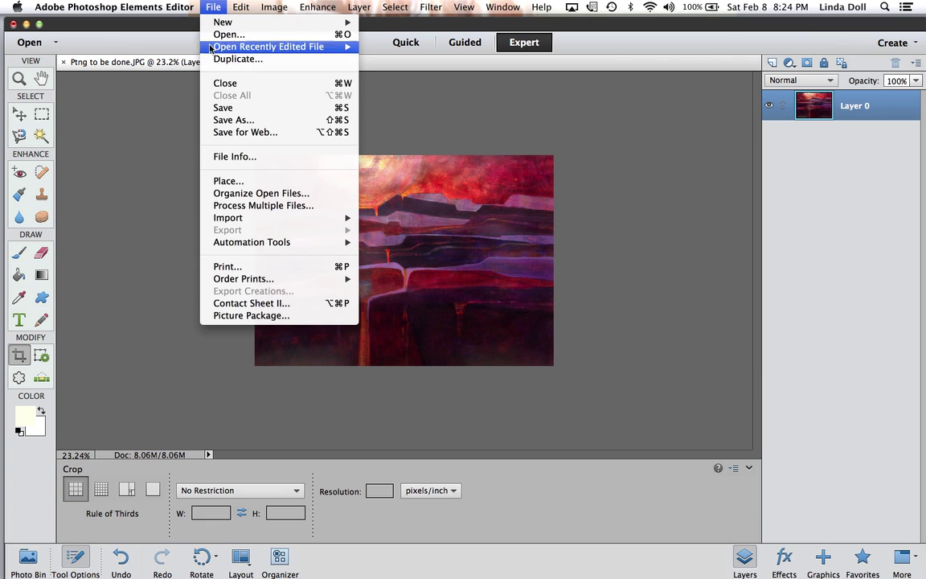
{"action": "left_click", "coordinate": [223, 121]}
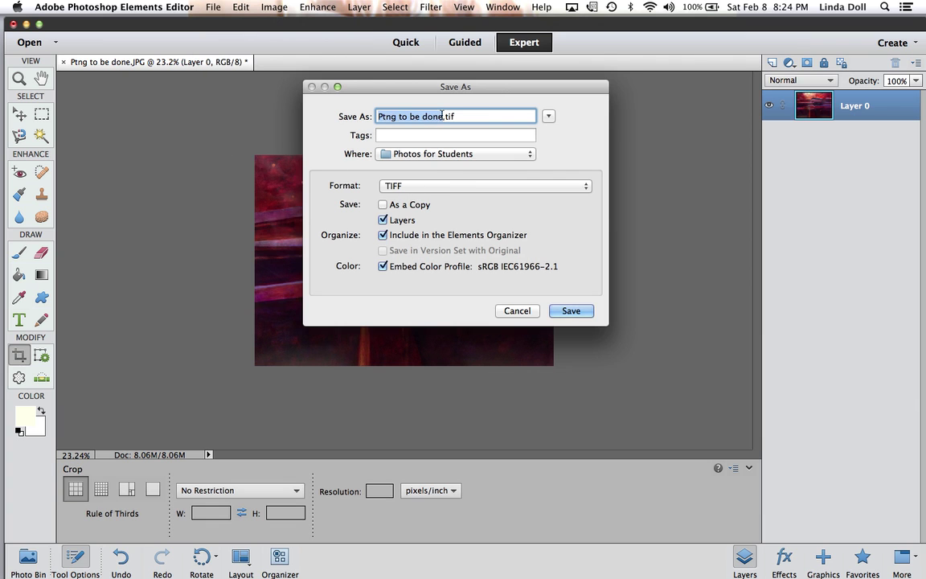
{"action": "key", "text": "Right"}
{"action": "left_click_drag", "start_coordinate": [443, 117], "coordinate": [354, 109]}
{"action": "type", "text": "14"}
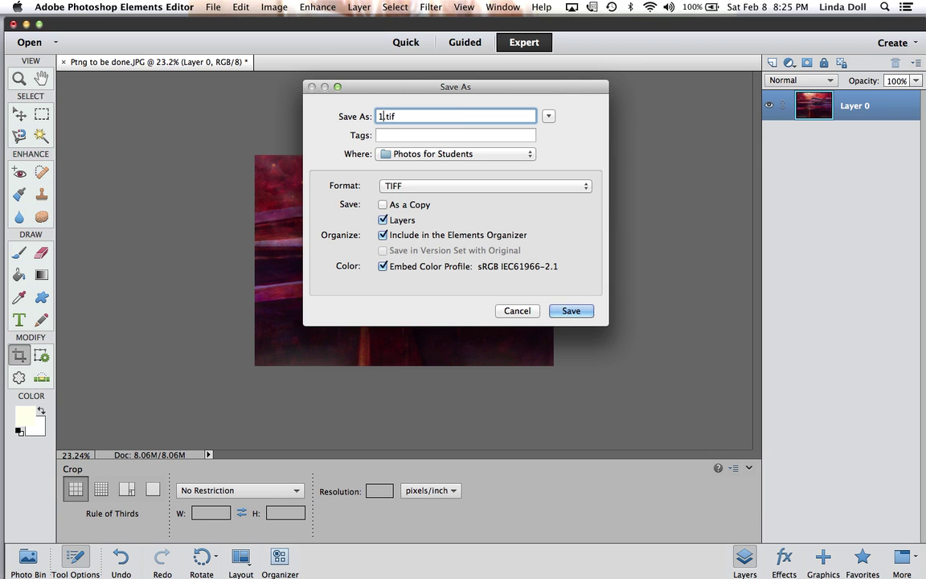
{"action": "type", "text": "09-Sunst"}
{"action": "left_click", "coordinate": [390, 154]}
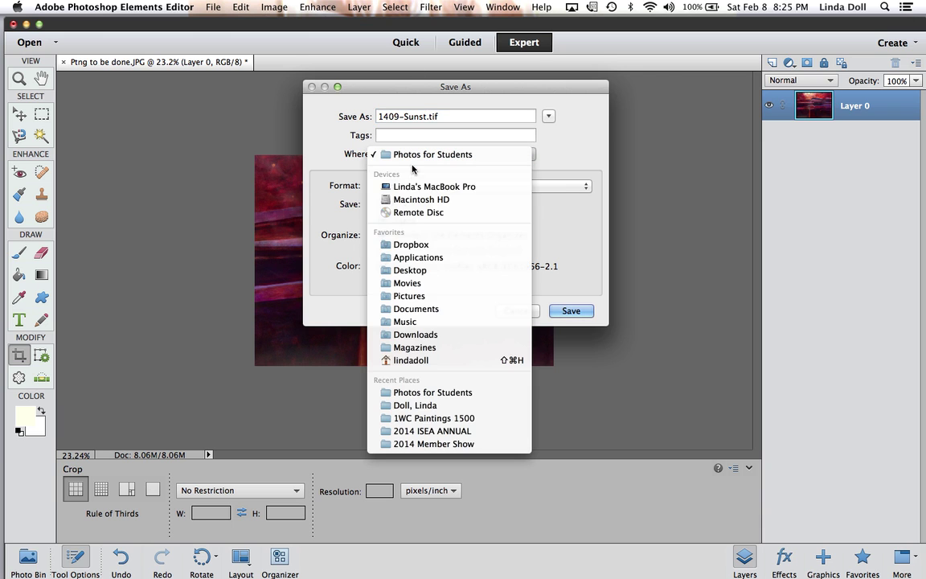
{"action": "left_click", "coordinate": [410, 274]}
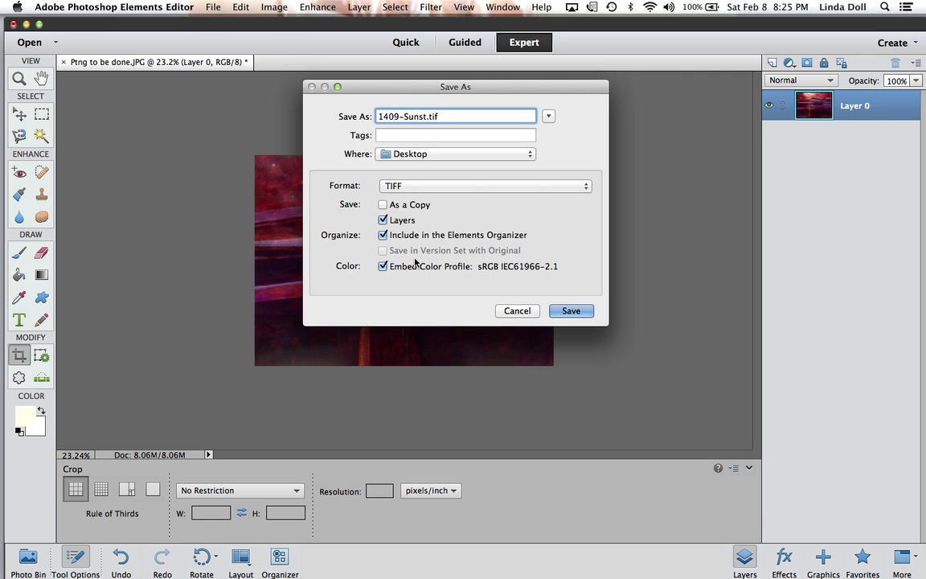
{"action": "left_click", "coordinate": [584, 314]}
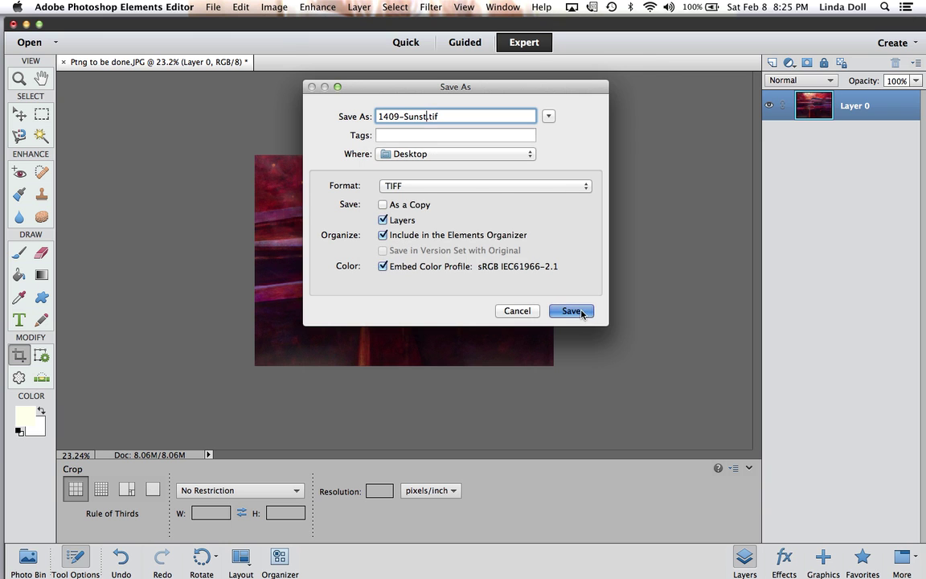
{"action": "left_click", "coordinate": [573, 311]}
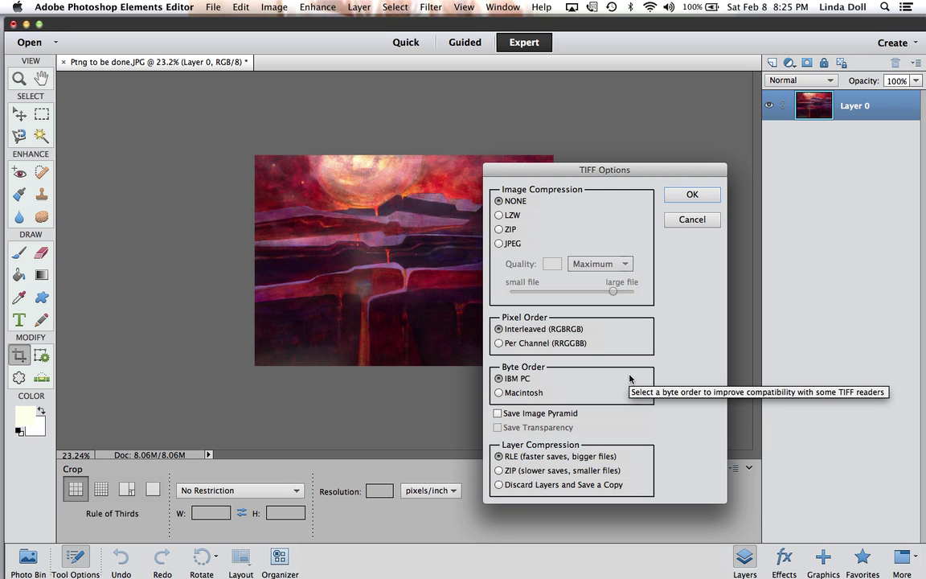
Accept TIFF Options with NONE compression and confirm the larger file-size alert.
{"action": "left_click", "coordinate": [686, 193]}
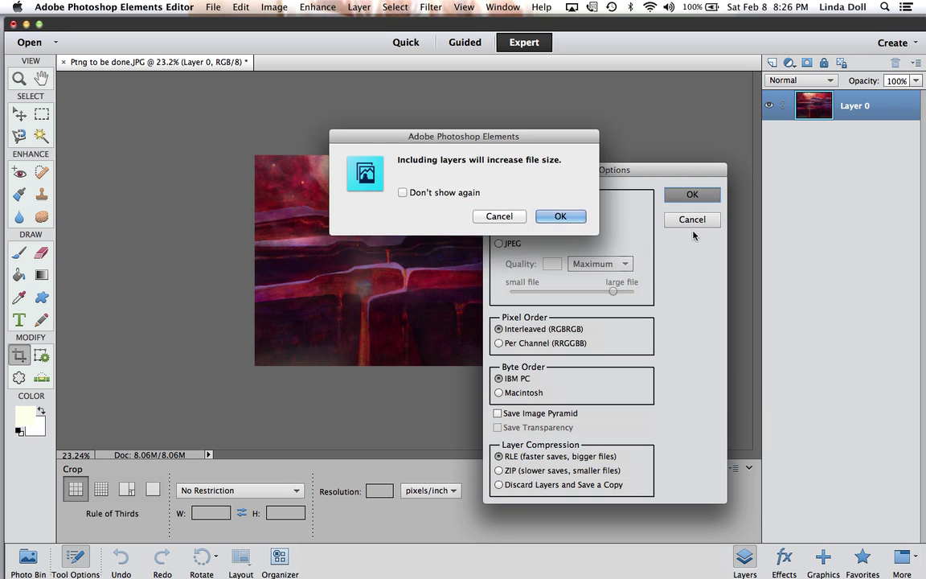
{"action": "left_click", "coordinate": [559, 216]}
{"action": "key", "text": "Return"}
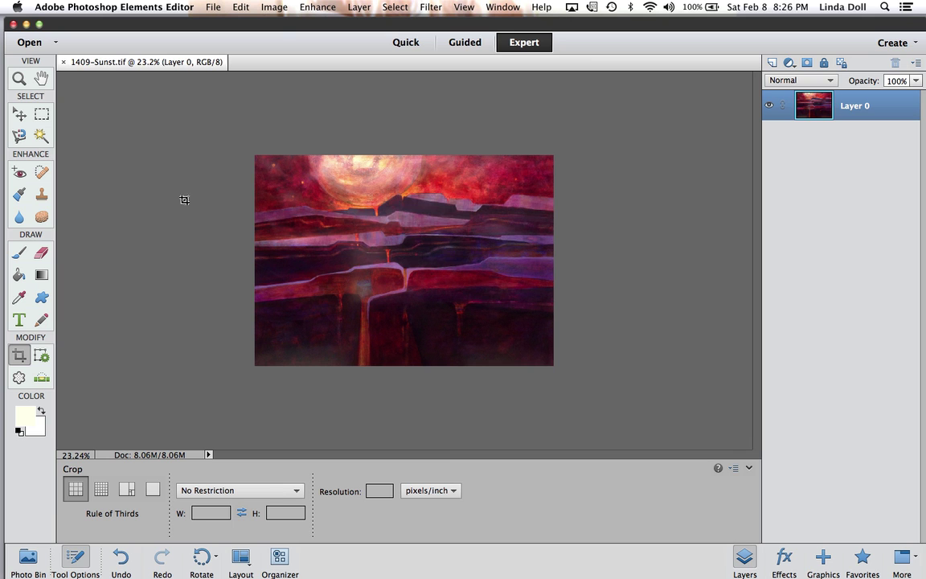
In Image Size, set resolution to 300 pixels/inch, turning Resample Image off and back on.
{"action": "left_click", "coordinate": [276, 10]}
{"action": "mouse_move", "coordinate": [293, 83]}
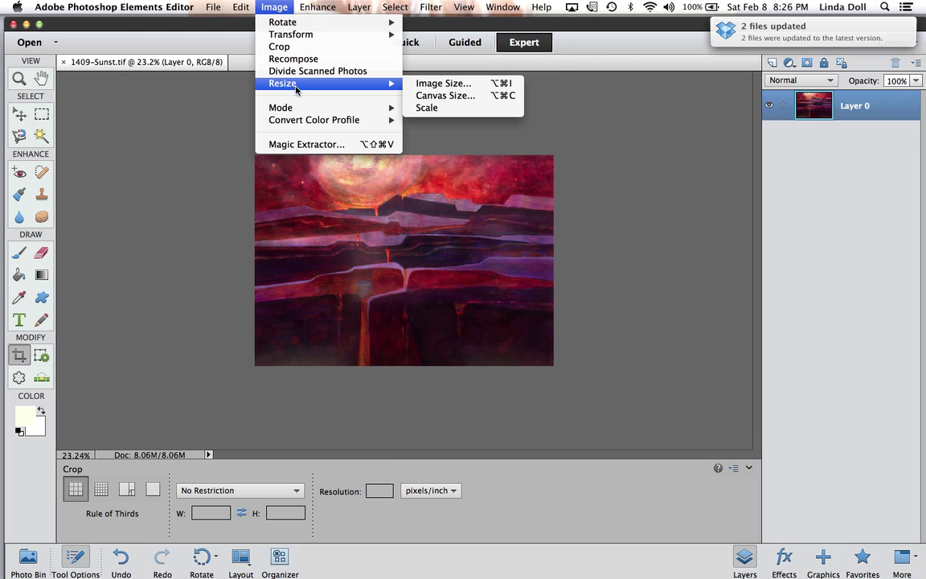
{"action": "left_click", "coordinate": [432, 84]}
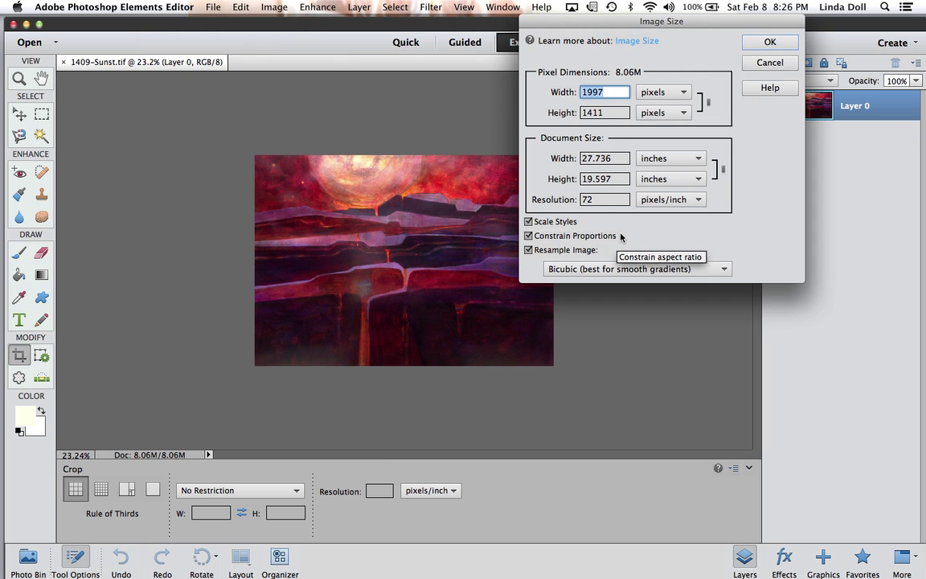
{"action": "double_click", "coordinate": [583, 201]}
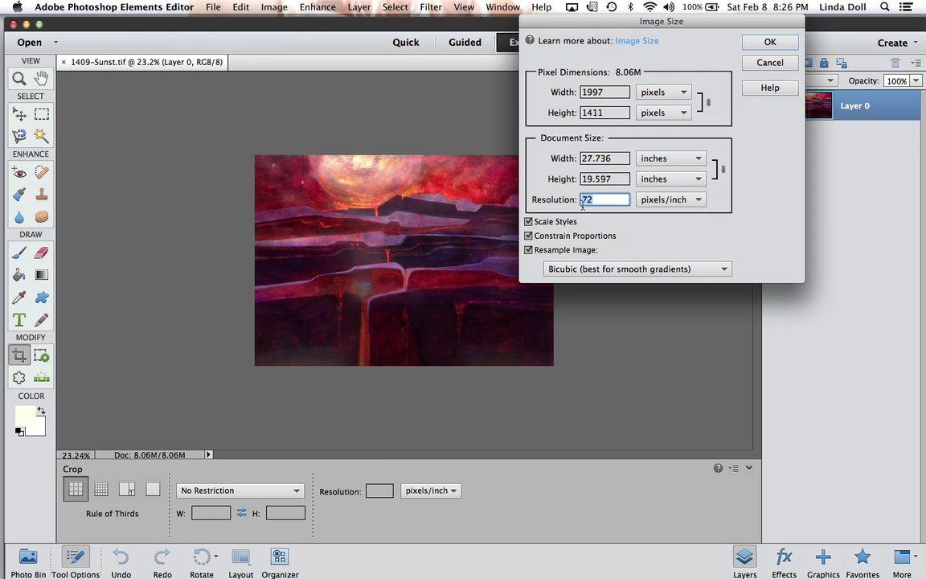
{"action": "type", "text": "300"}
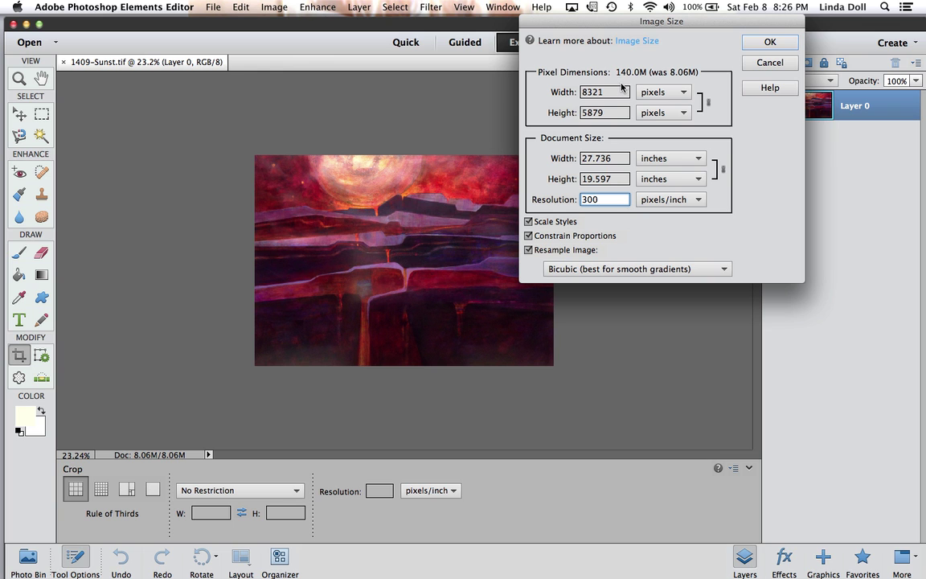
{"action": "left_click", "coordinate": [529, 251]}
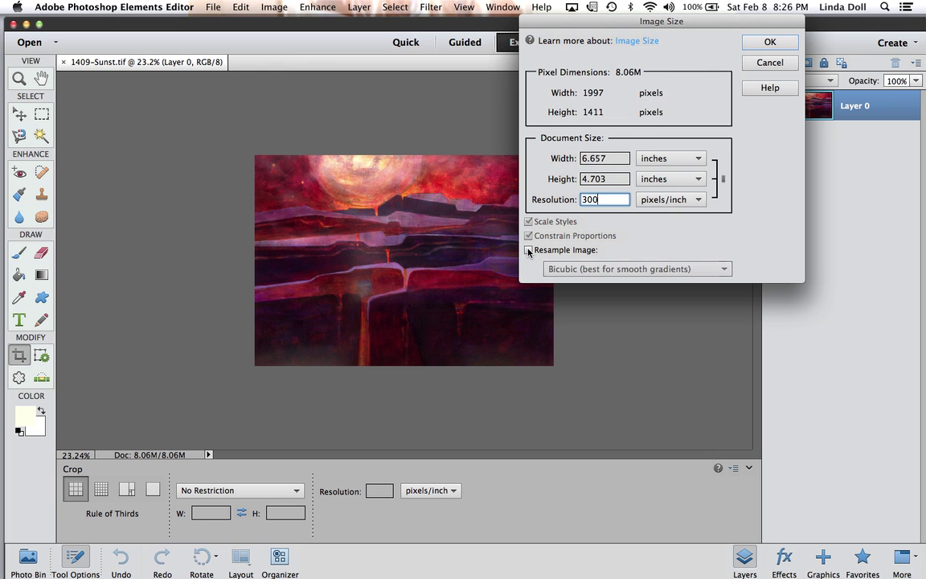
{"action": "left_click", "coordinate": [529, 250]}
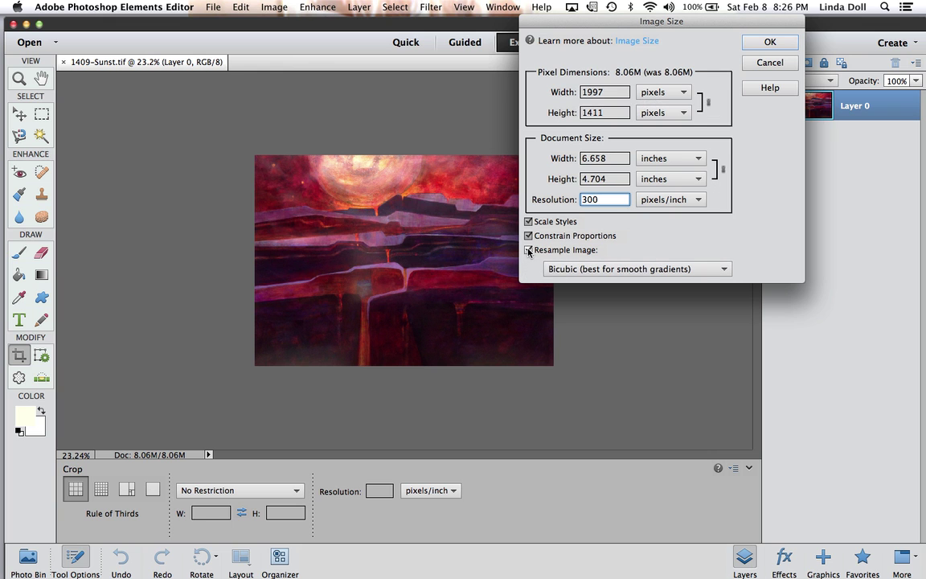
Resize the painting to 1500 pixels wide (1500 × 1060) at 300 pixels/inch.
{"action": "double_click", "coordinate": [605, 93]}
{"action": "type", "text": "15"}
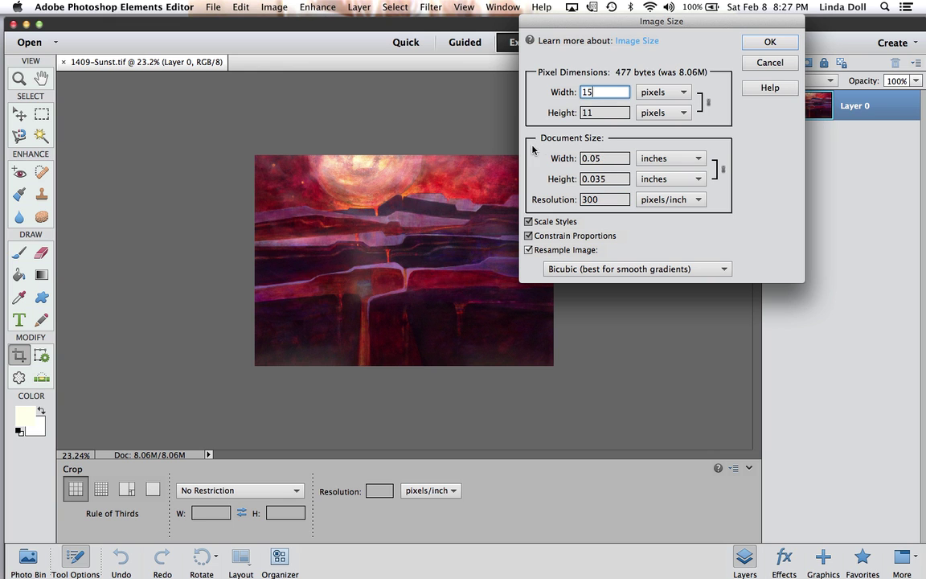
{"action": "type", "text": "00"}
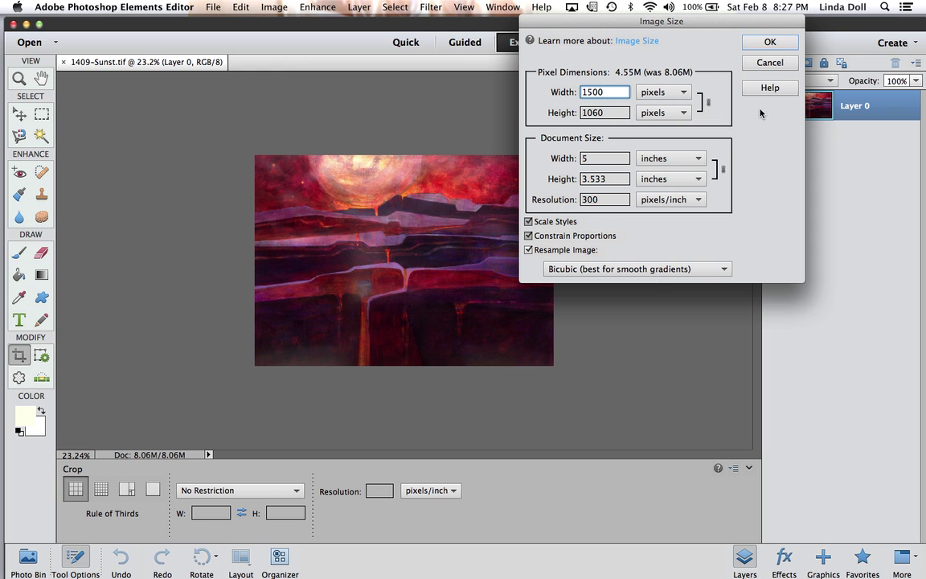
{"action": "left_click_drag", "start_coordinate": [749, 21], "coordinate": [722, 22]}
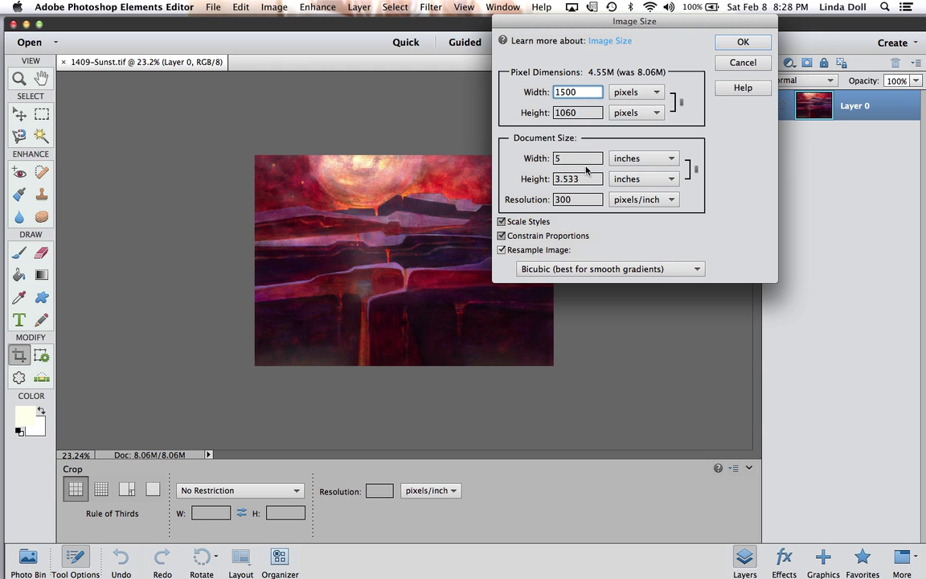
{"action": "left_click", "coordinate": [743, 48]}
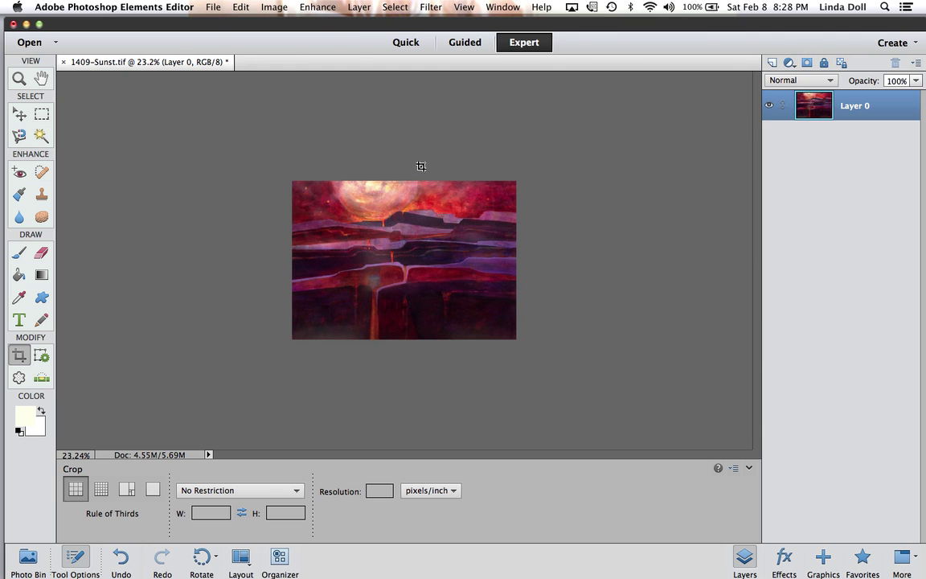
Save a quality 12 JPEG copy named Doll-M14, replacing the existing file.
{"action": "left_click", "coordinate": [213, 8]}
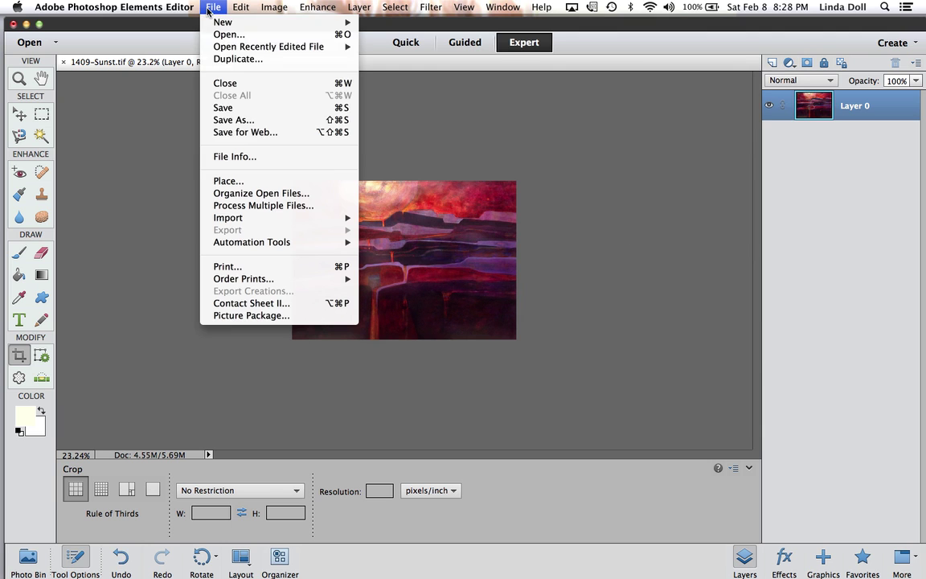
{"action": "left_click", "coordinate": [225, 120]}
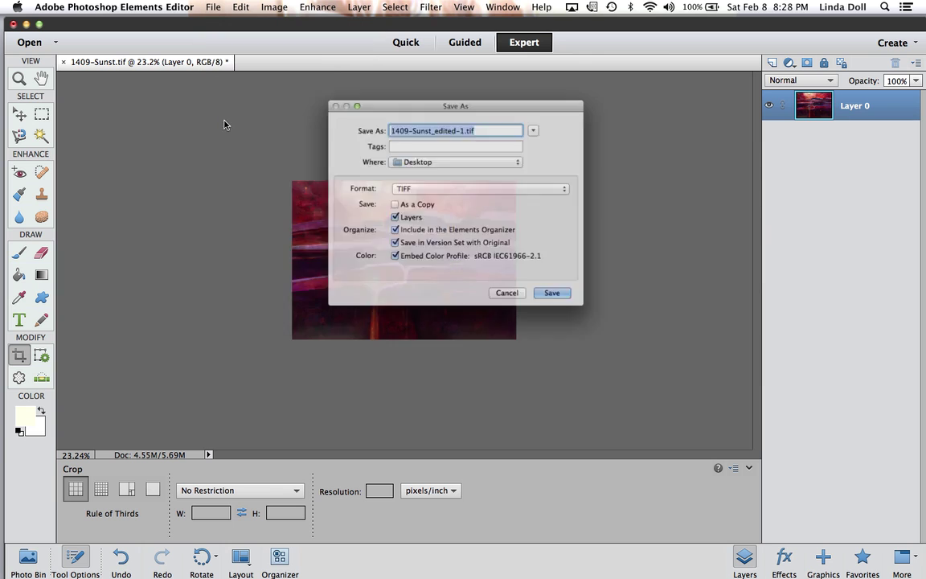
{"action": "left_click", "coordinate": [407, 186]}
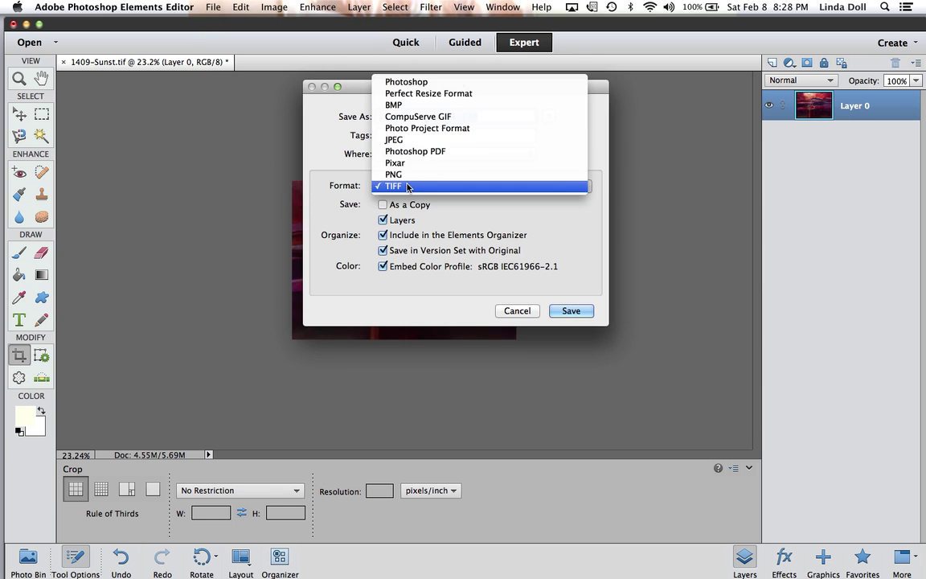
{"action": "left_click", "coordinate": [408, 141]}
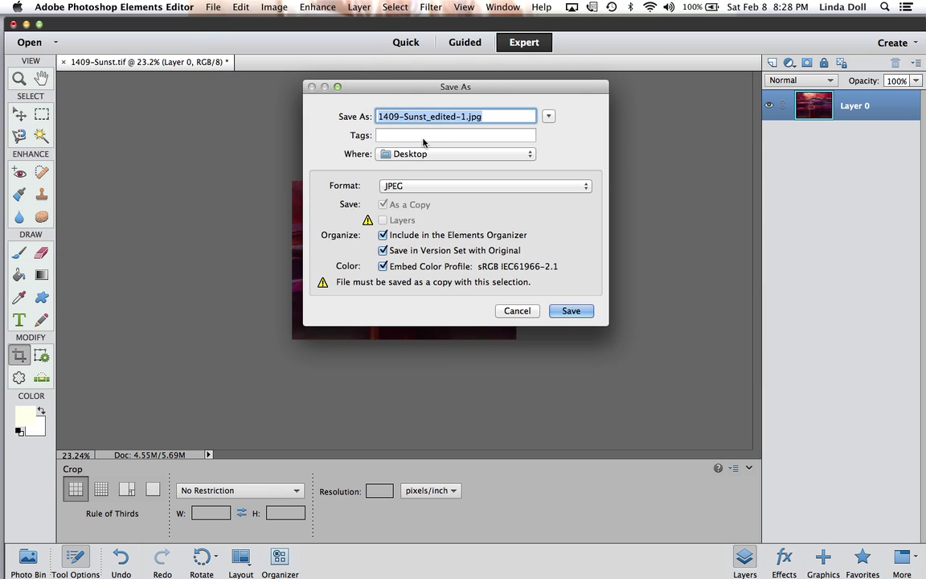
{"action": "left_click", "coordinate": [463, 117]}
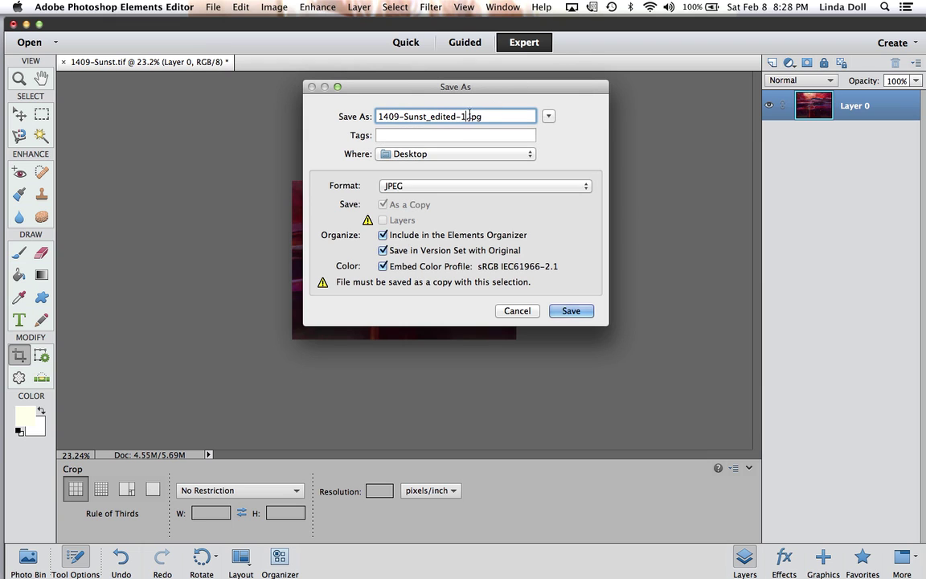
{"action": "key", "text": "BackSpace"}
{"action": "key", "text": "BackSpace"}
{"action": "key", "text": "BackSpace"}
{"action": "key", "text": "BackSpace"}
{"action": "key", "text": "BackSpace"}
{"action": "key", "text": "BackSpace"}
{"action": "key", "text": "BackSpace"}
{"action": "key", "text": "BackSpace"}
{"action": "key", "text": "BackSpace"}
{"action": "key", "text": "BackSpace"}
{"action": "key", "text": "BackSpace"}
{"action": "key", "text": "BackSpace"}
{"action": "key", "text": "BackSpace"}
{"action": "key", "text": "BackSpace"}
{"action": "key", "text": "BackSpace"}
{"action": "key", "text": "BackSpace"}
{"action": "key", "text": "BackSpace"}
{"action": "key", "text": "BackSpace"}
{"action": "key", "text": "BackSpace"}
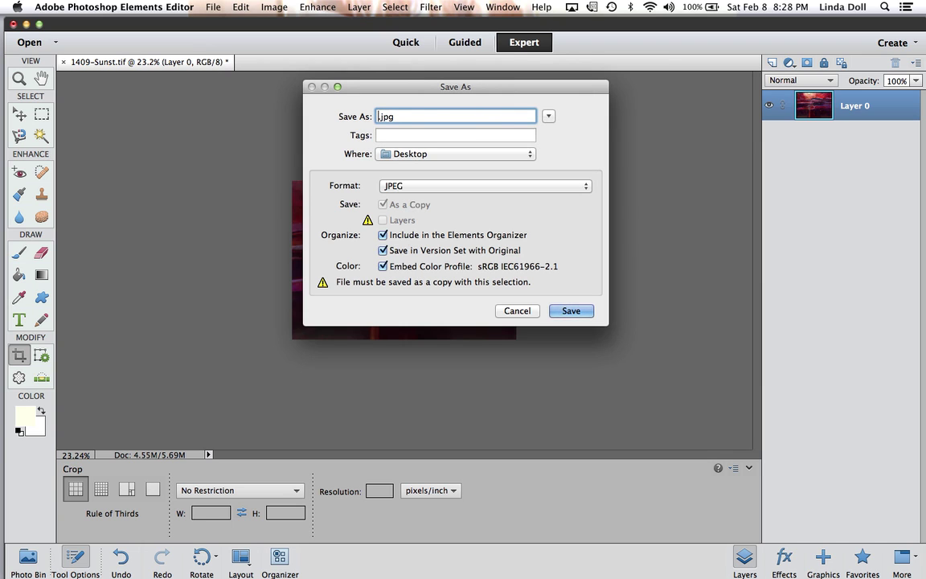
{"action": "type", "text": "Doll-M14"}
{"action": "left_click", "coordinate": [585, 311]}
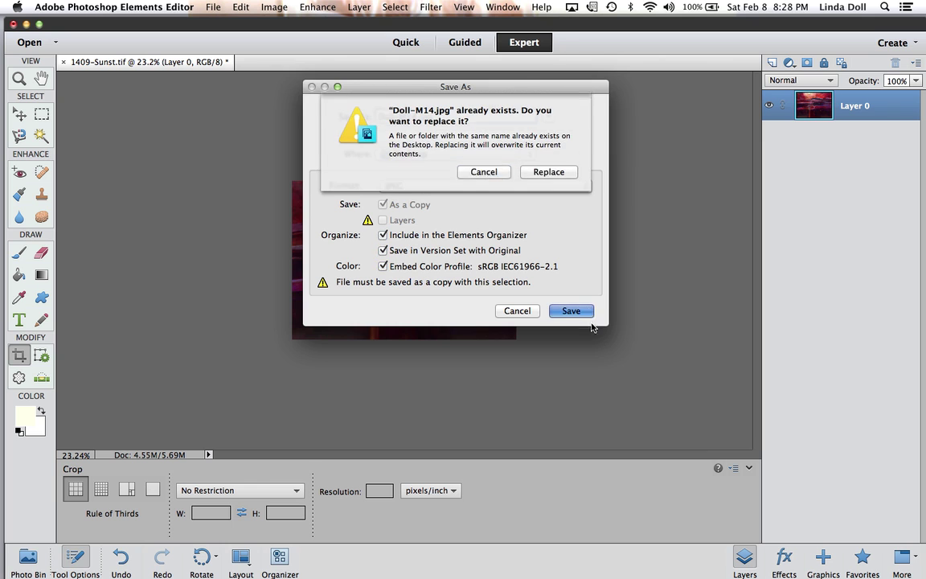
{"action": "left_click", "coordinate": [549, 172]}
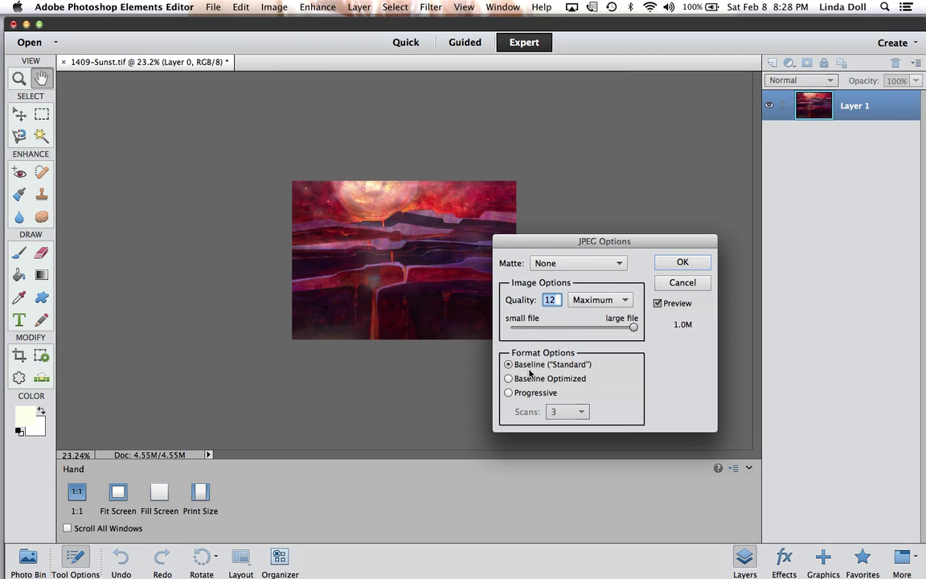
{"action": "left_click", "coordinate": [684, 262]}
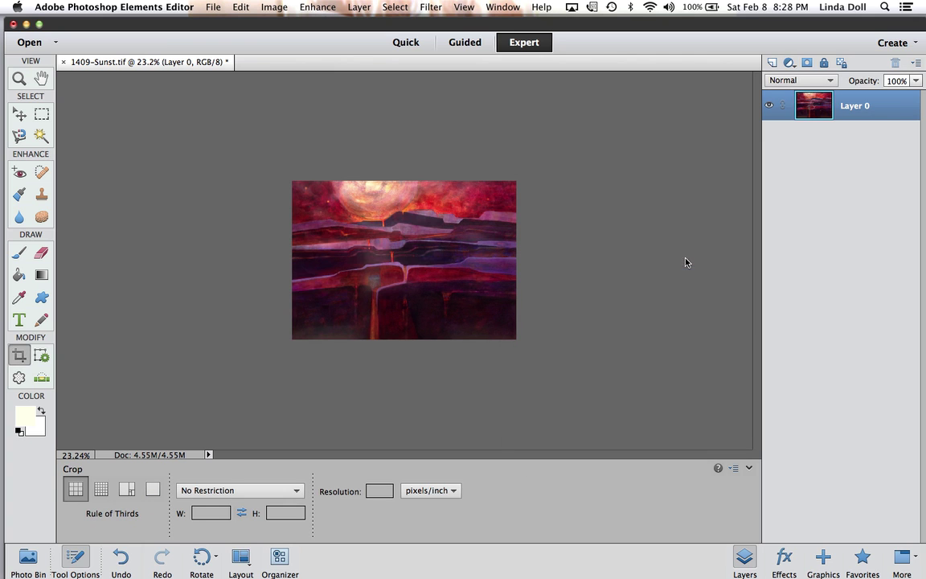